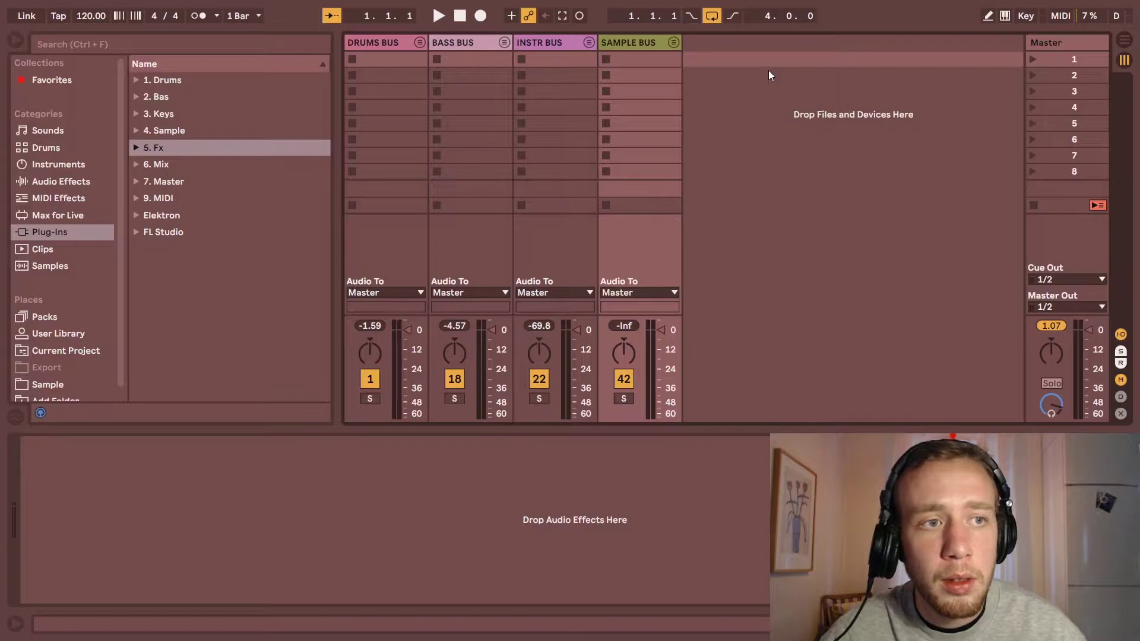
Insert four return tracks beside the bus tracks
key("ctrl+alt+t")
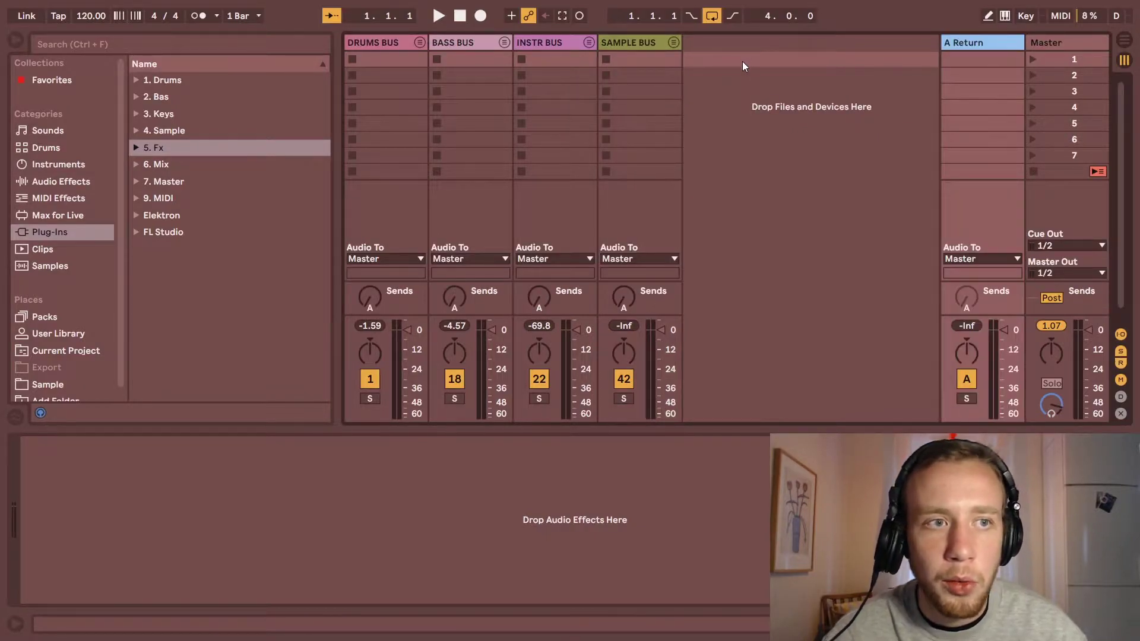
right_click(742, 62)
key("Escape")
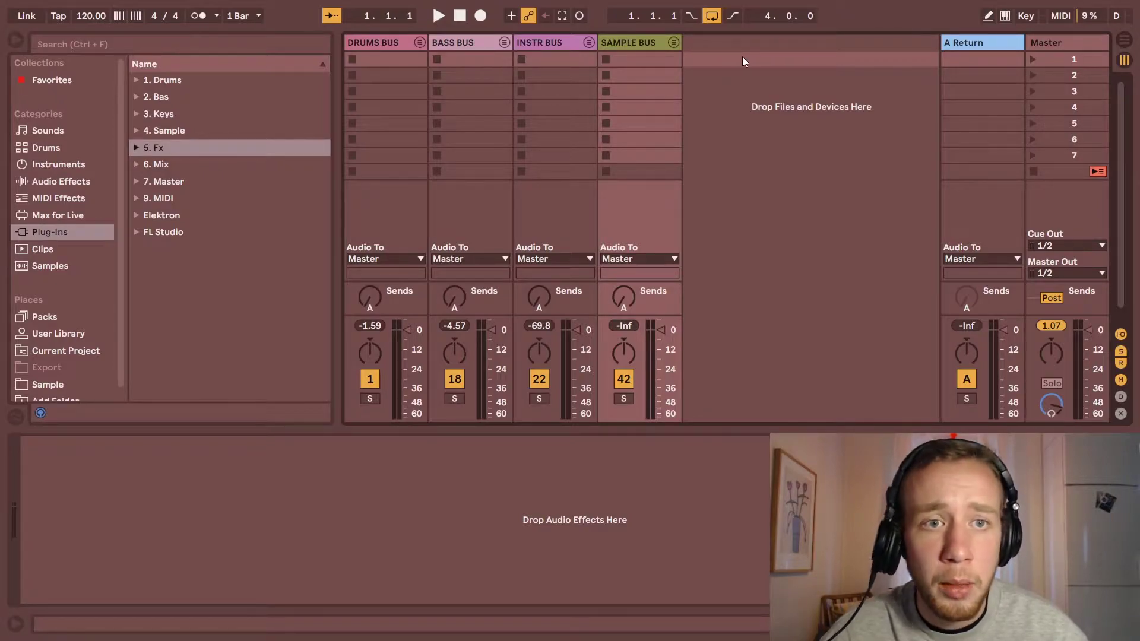
key("ctrl+alt+t")
right_click(733, 60)
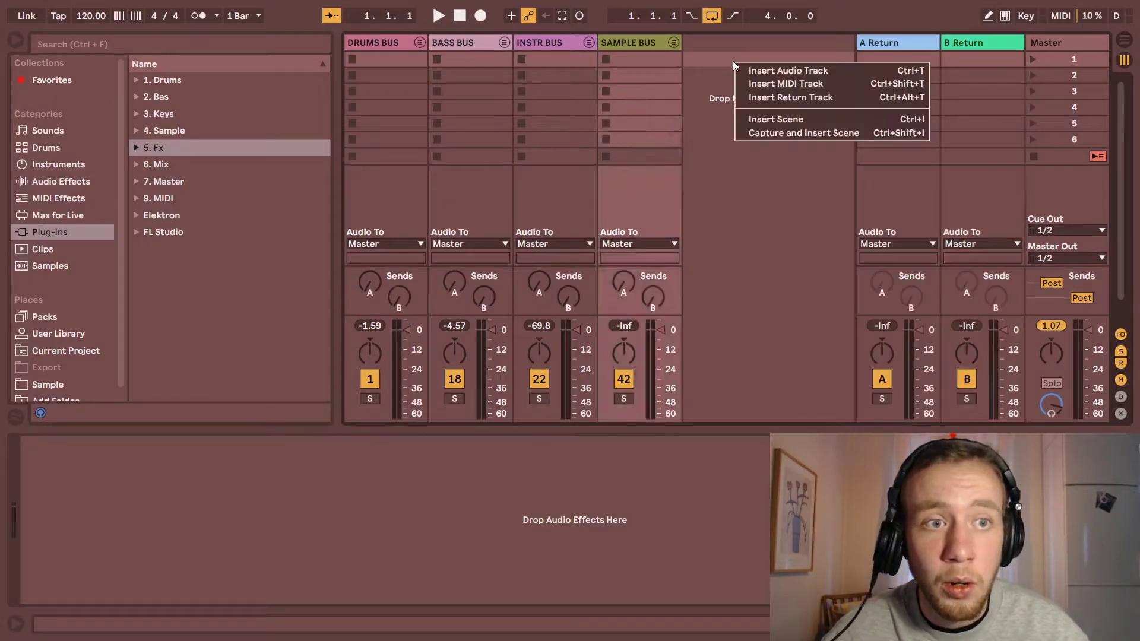
key("Escape")
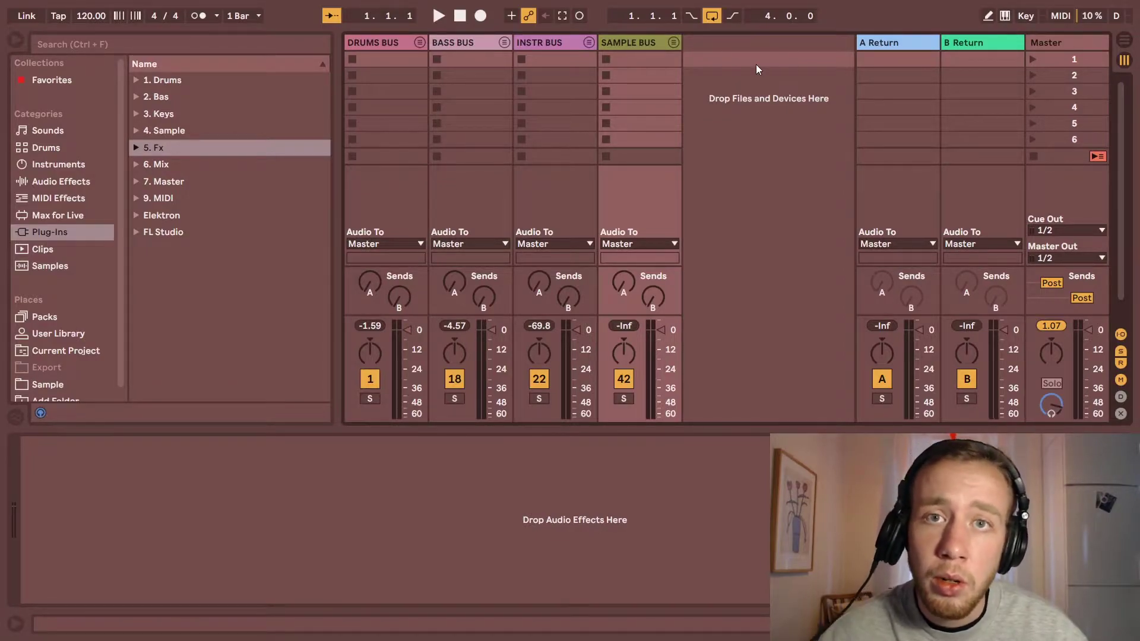
key("ctrl+alt+t")
right_click(735, 66)
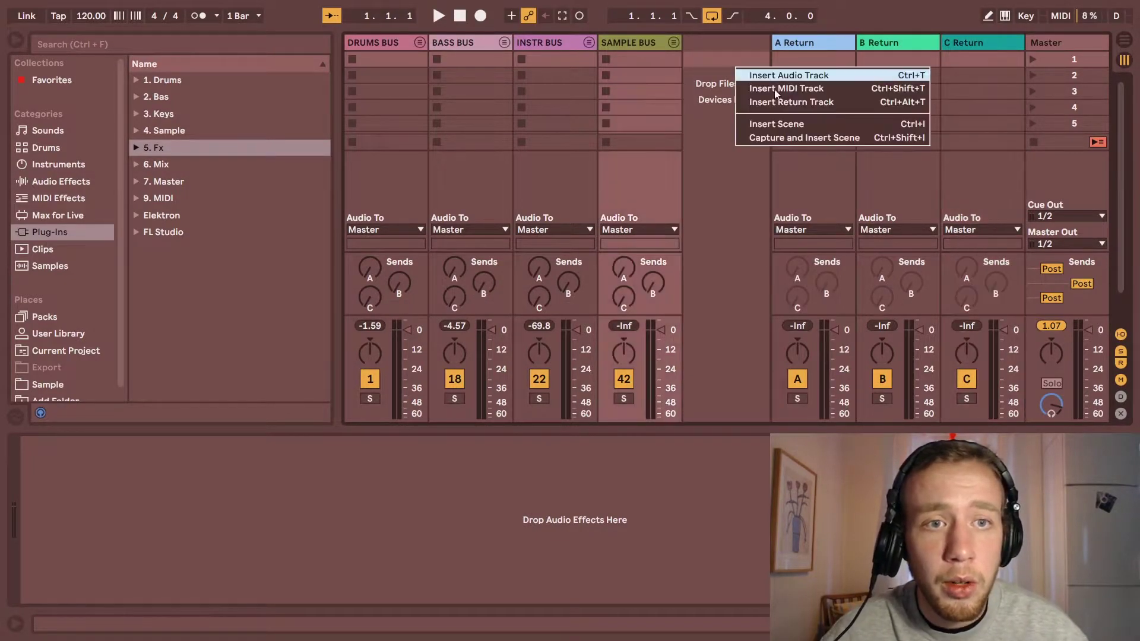
key("Escape")
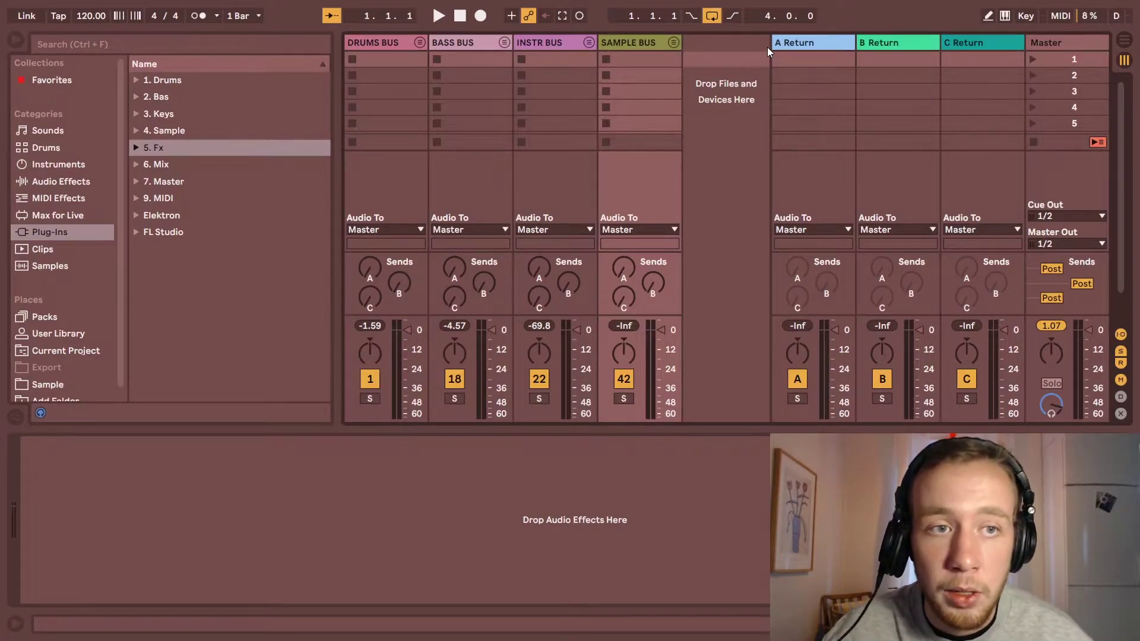
key("ctrl+alt+t")
Color all four return tracks orange
left_click(736, 47)
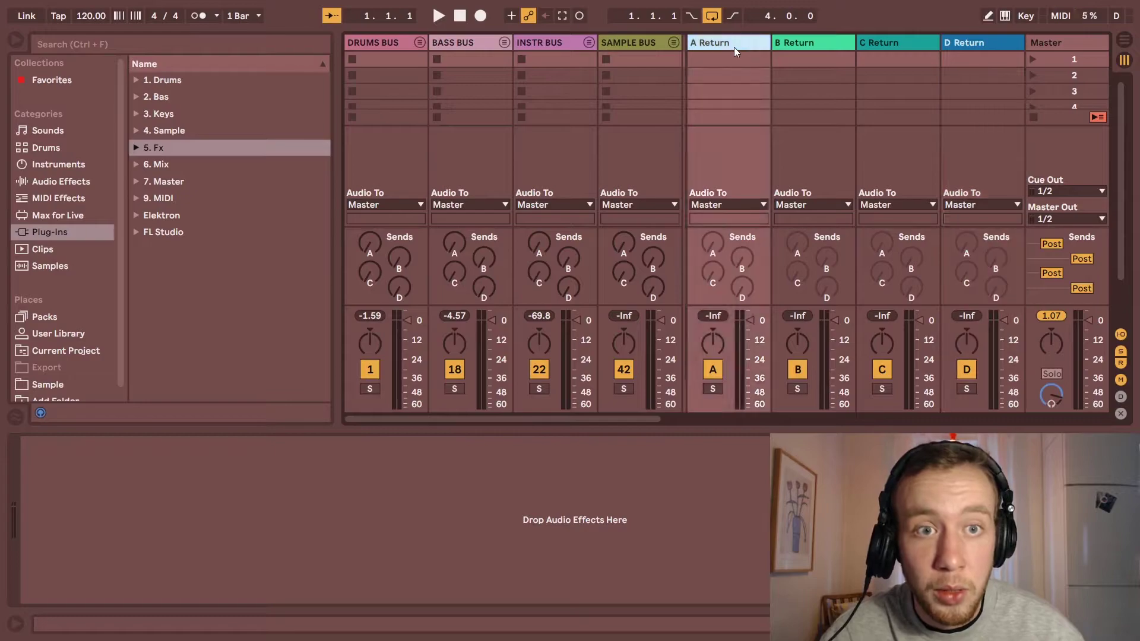
right_click(952, 45)
key("Escape")
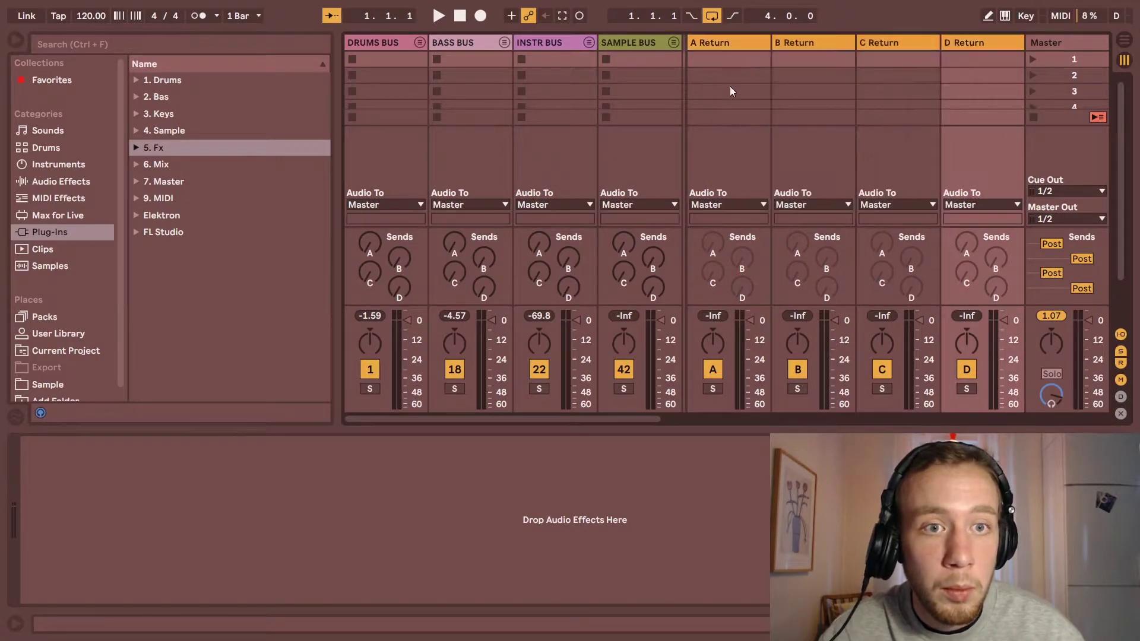
Load the ValhallaVintageVerb_x64 plug-in from the Fx Valhalla folder onto return track A and close its window
left_click(711, 80)
left_click(135, 151)
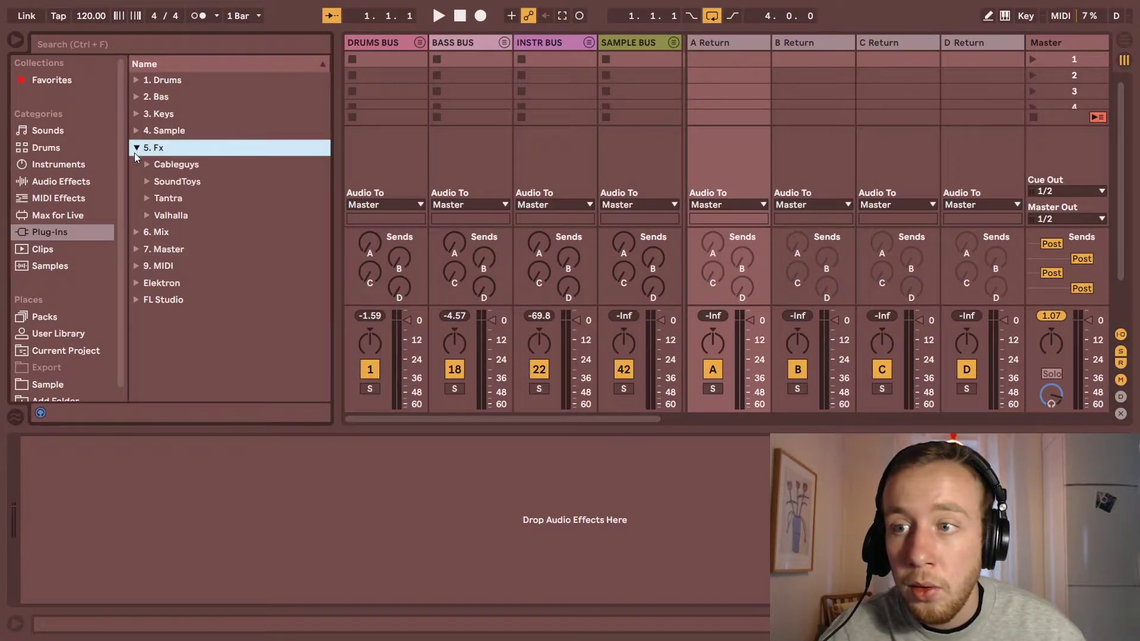
left_click(147, 215)
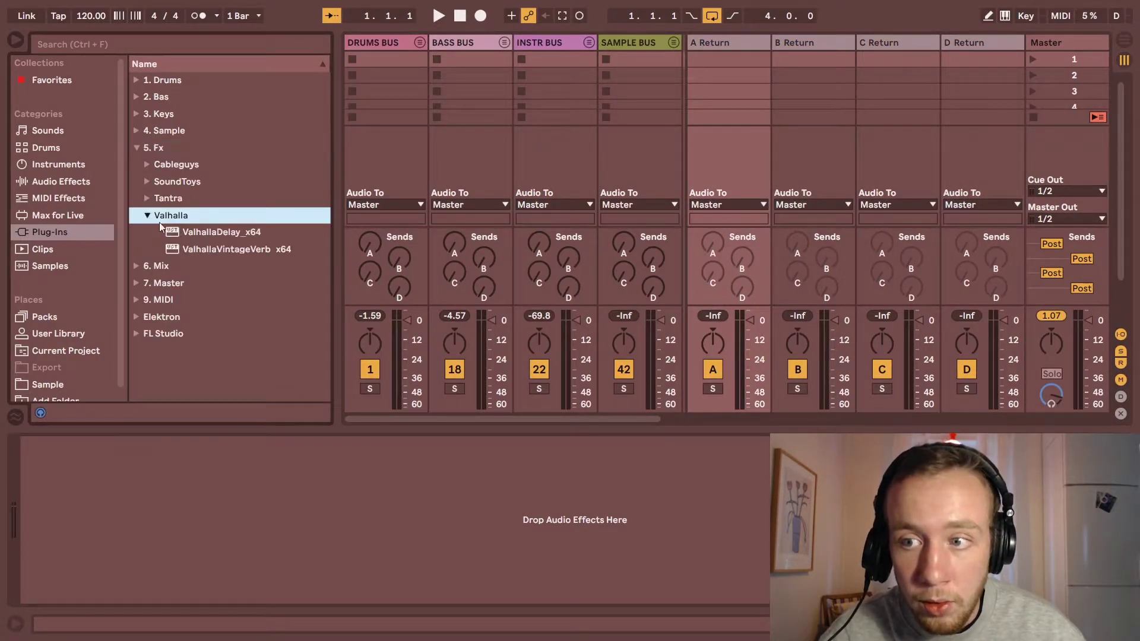
left_click(201, 249)
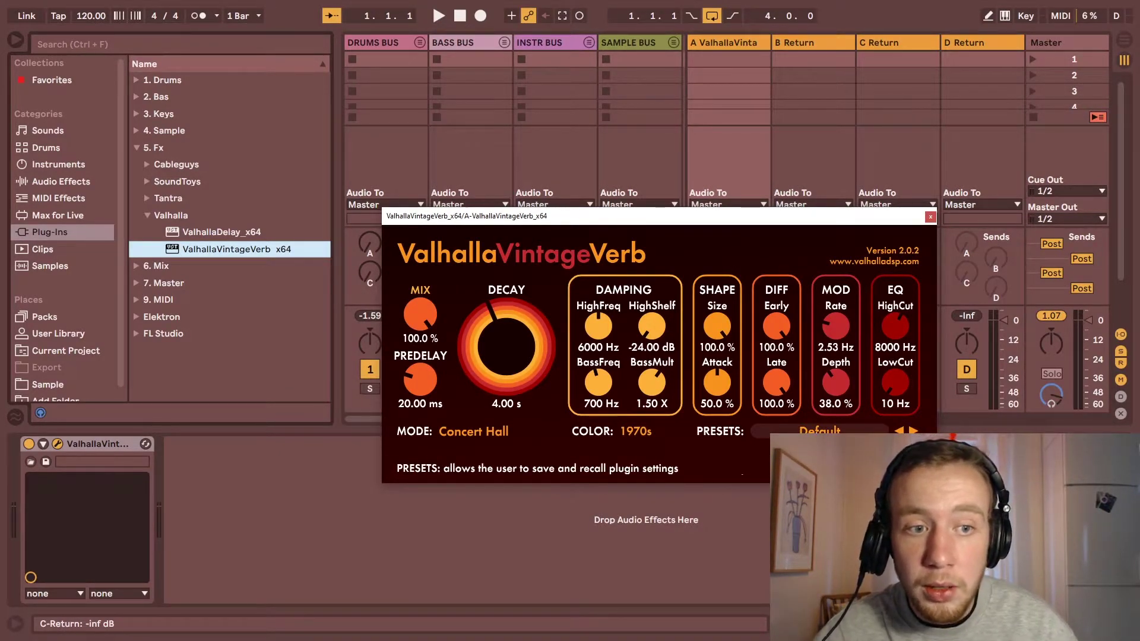
left_click(930, 217)
Load the ValhallaDelay_x64 plug-in onto return track B
left_click_drag(205, 233, 819, 71)
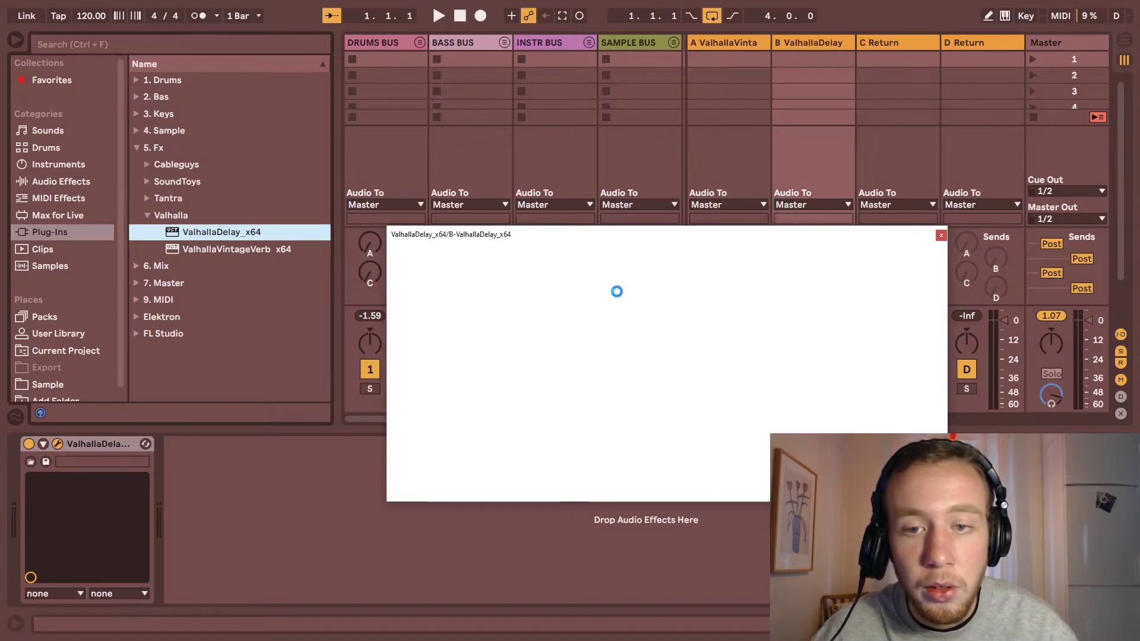
left_click(758, 453)
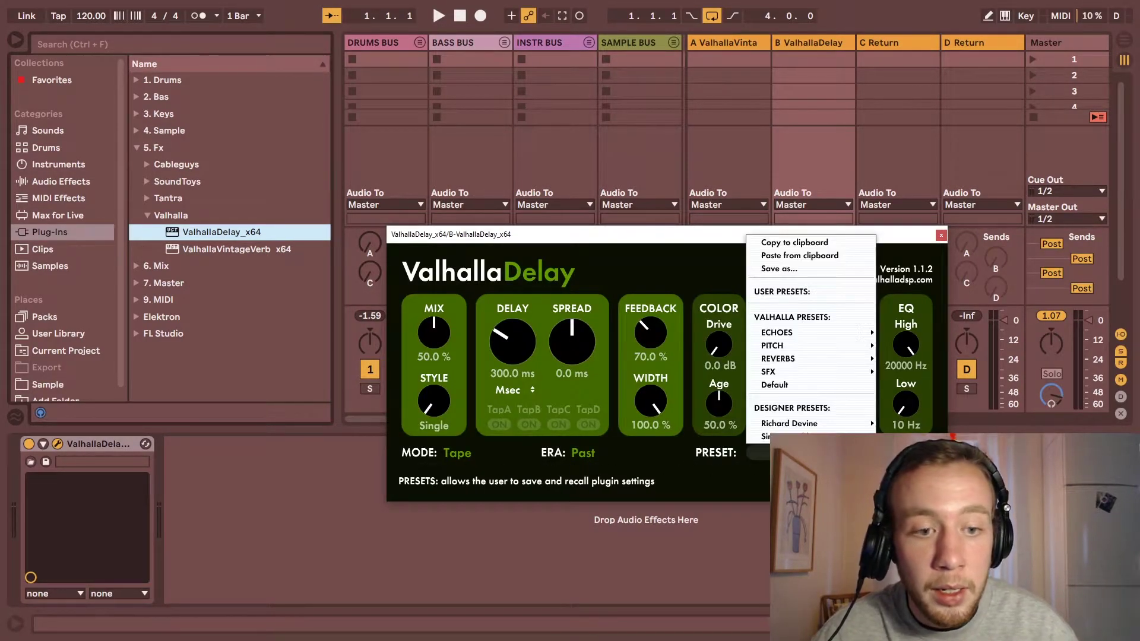
mouse_move(806, 354)
mouse_move(790, 333)
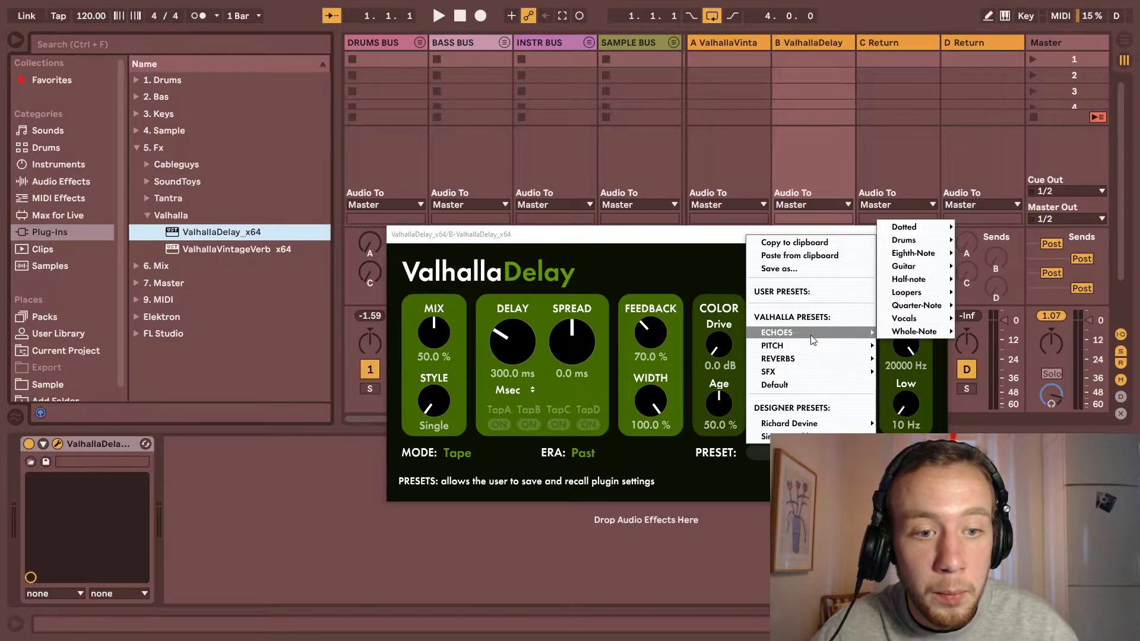
mouse_move(940, 270)
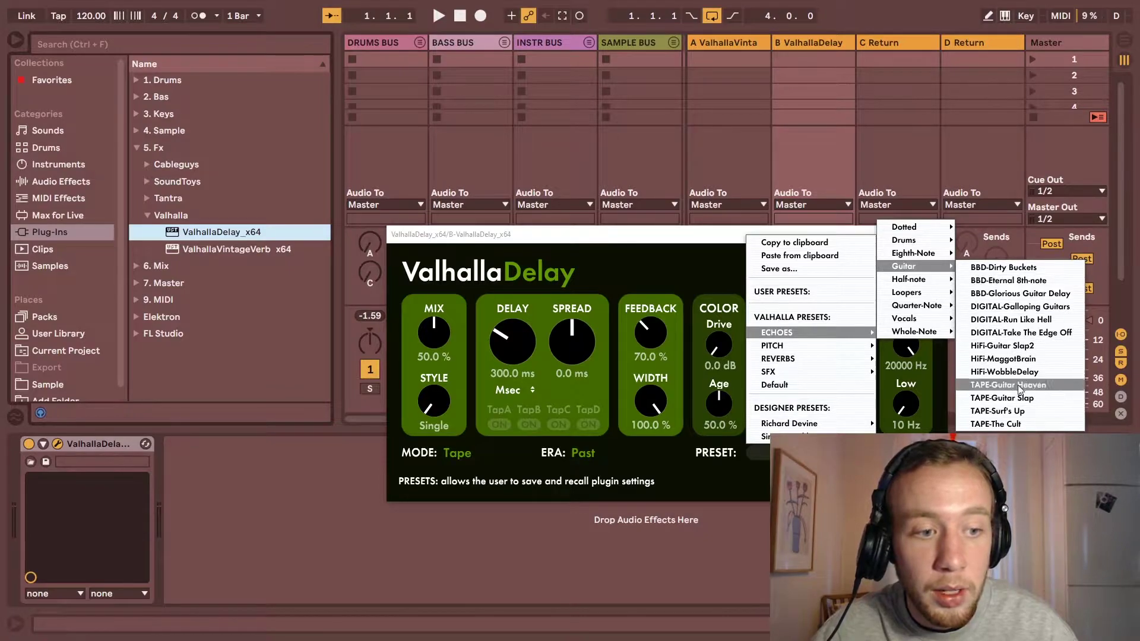
left_click(1009, 398)
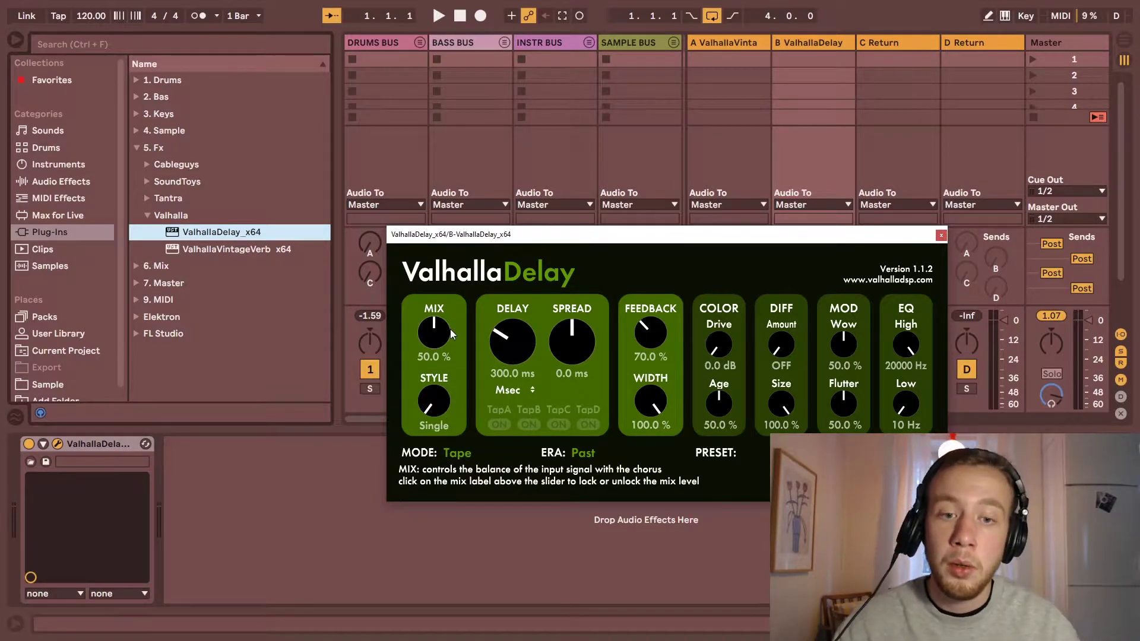
Set ValhallaDelay's Mix to 100 % and close its window
left_click_drag(443, 324, 445, 279)
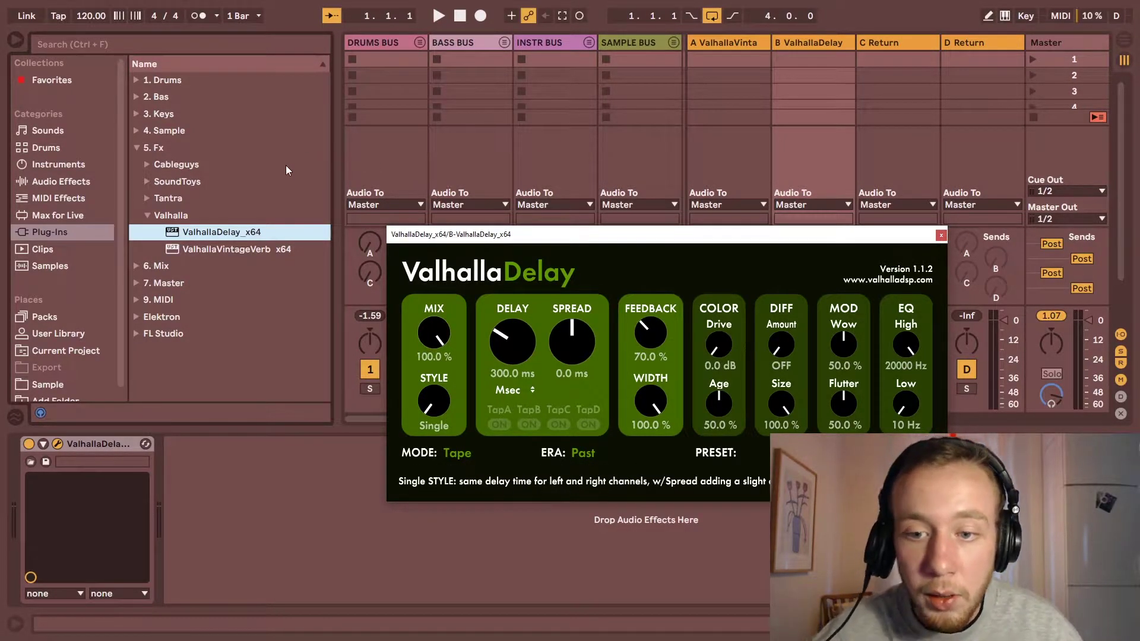
left_click(941, 237)
Load EchoBoy from the SoundToys folder onto return track C, turn its Mix up to Wet, and close its window
left_click(147, 215)
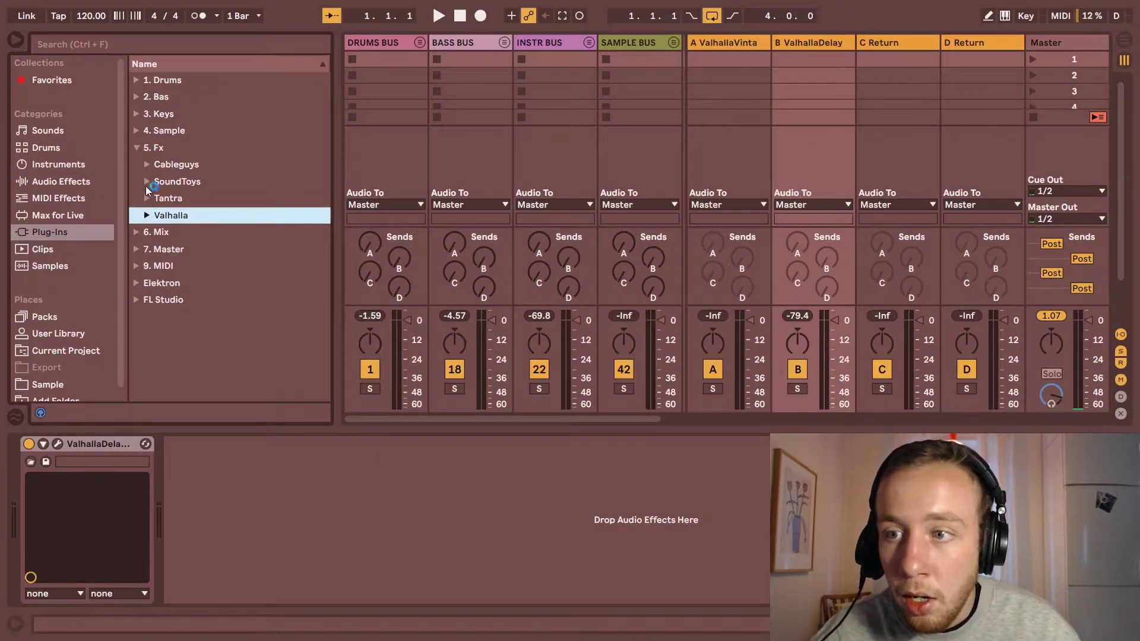
left_click(146, 182)
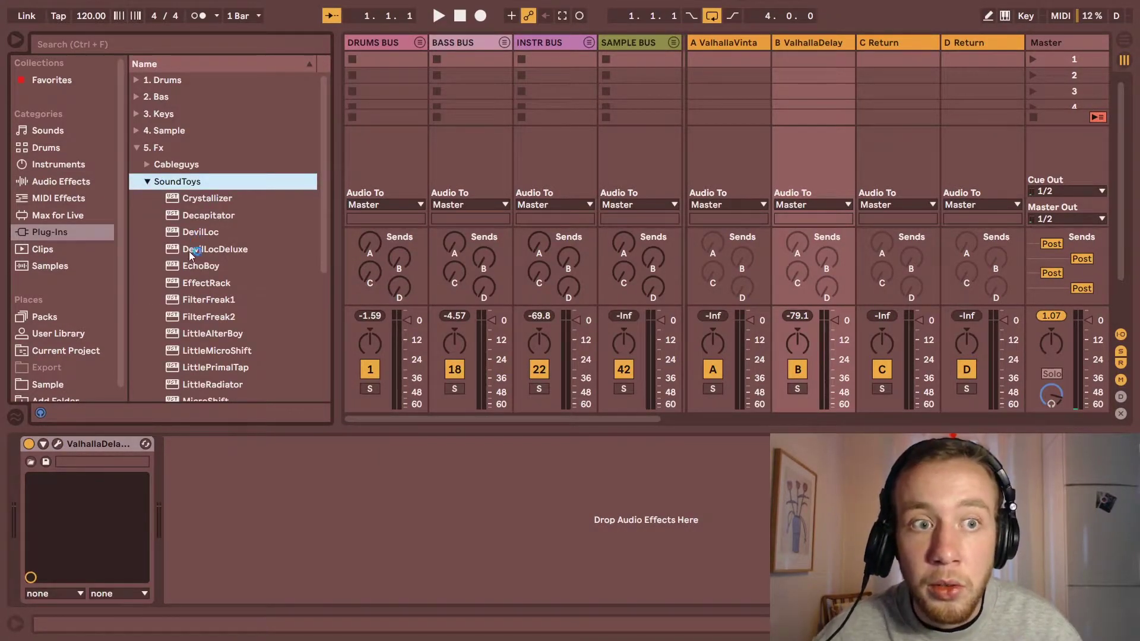
scroll(237, 250, "down", 5)
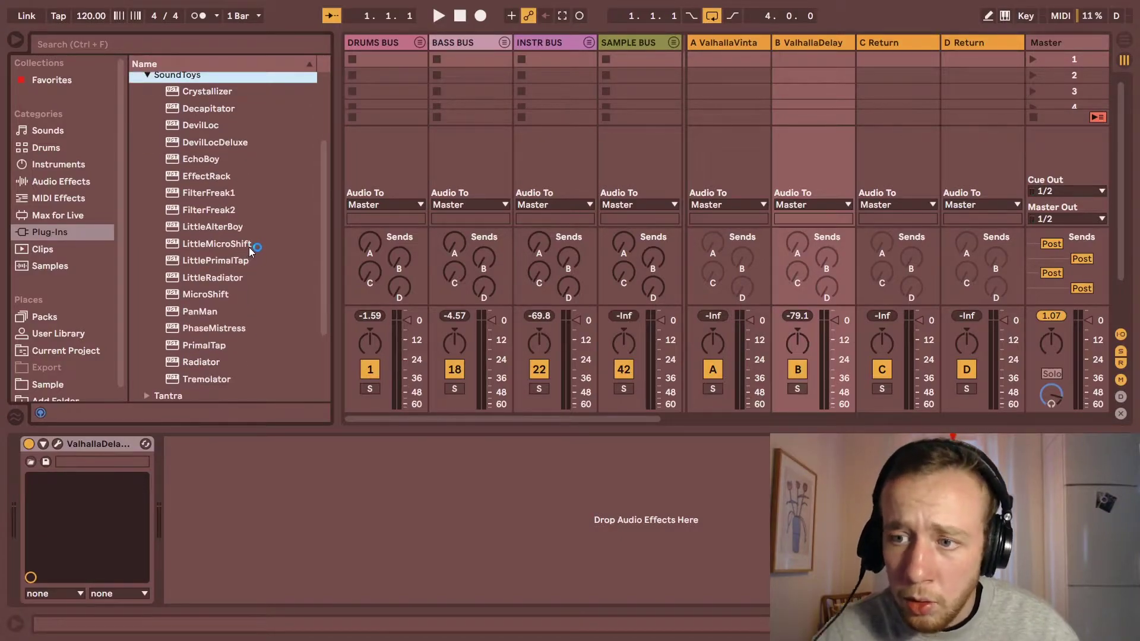
scroll(248, 247, "up", 2)
left_click(194, 195)
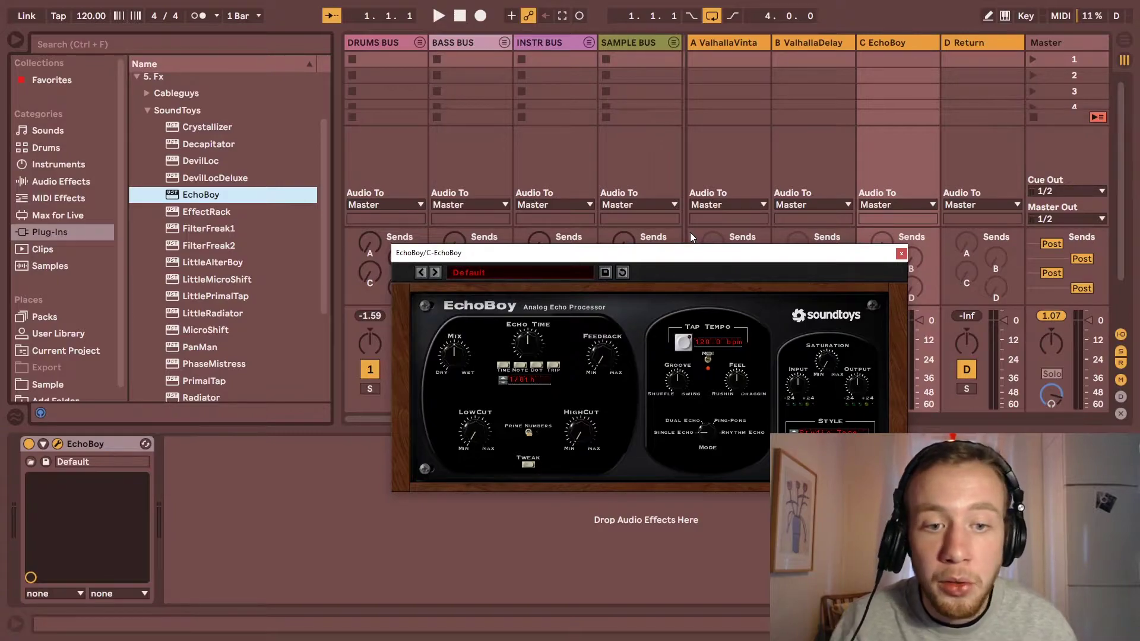
left_click_drag(456, 369, 427, 214)
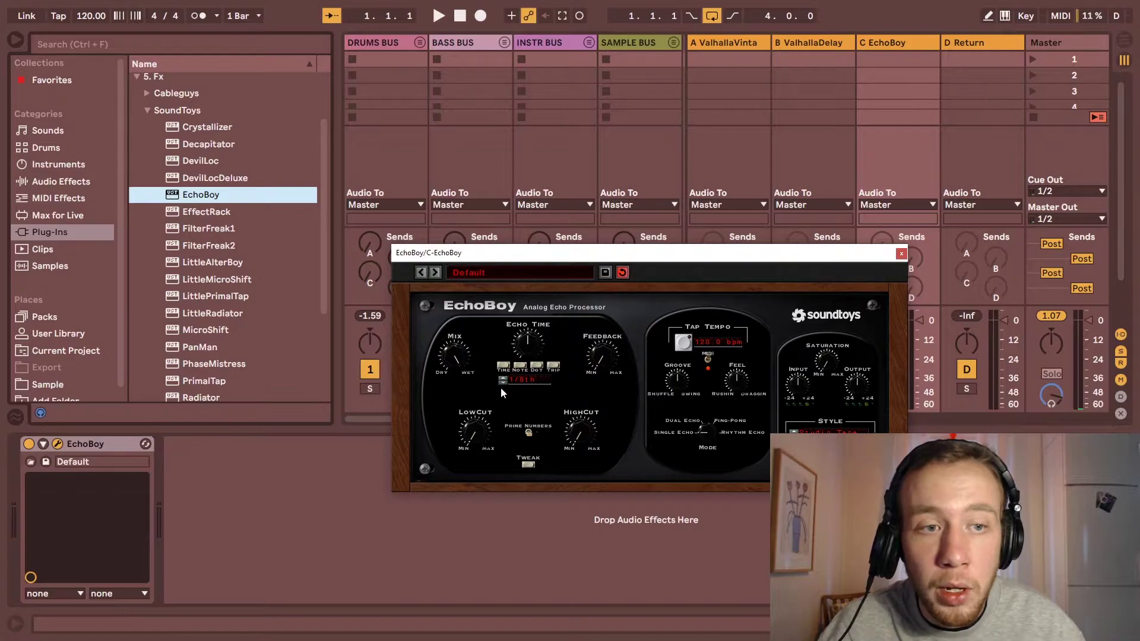
left_click(900, 255)
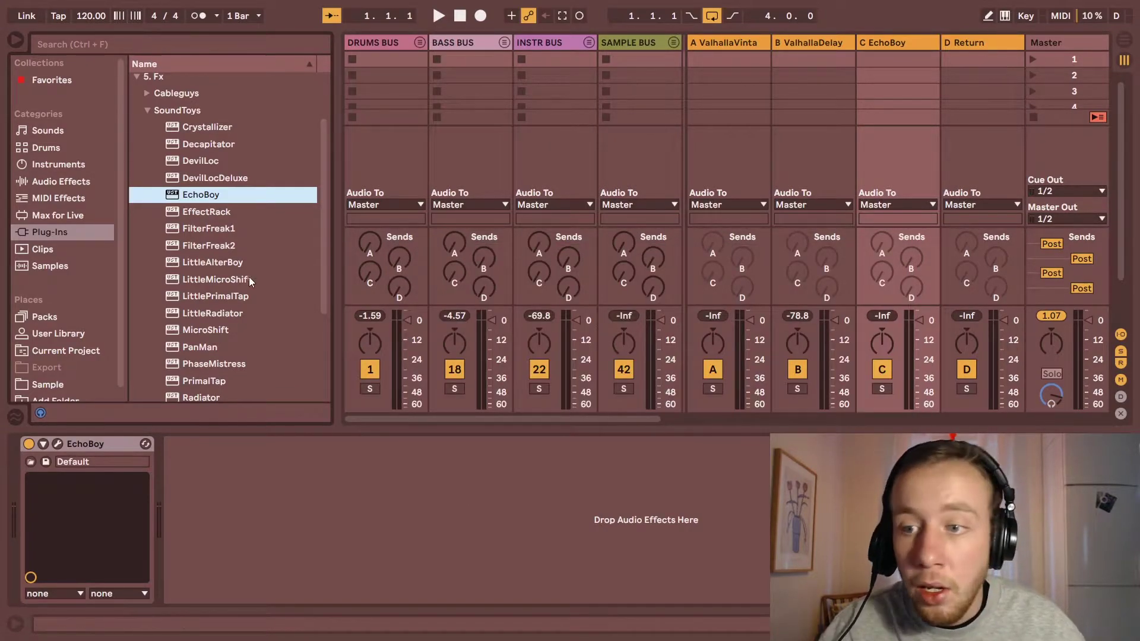
Load the SoundToys DevilLocDeluxe plug-in onto return track D, look over its controls, and close its window
scroll(239, 205, "down", 2)
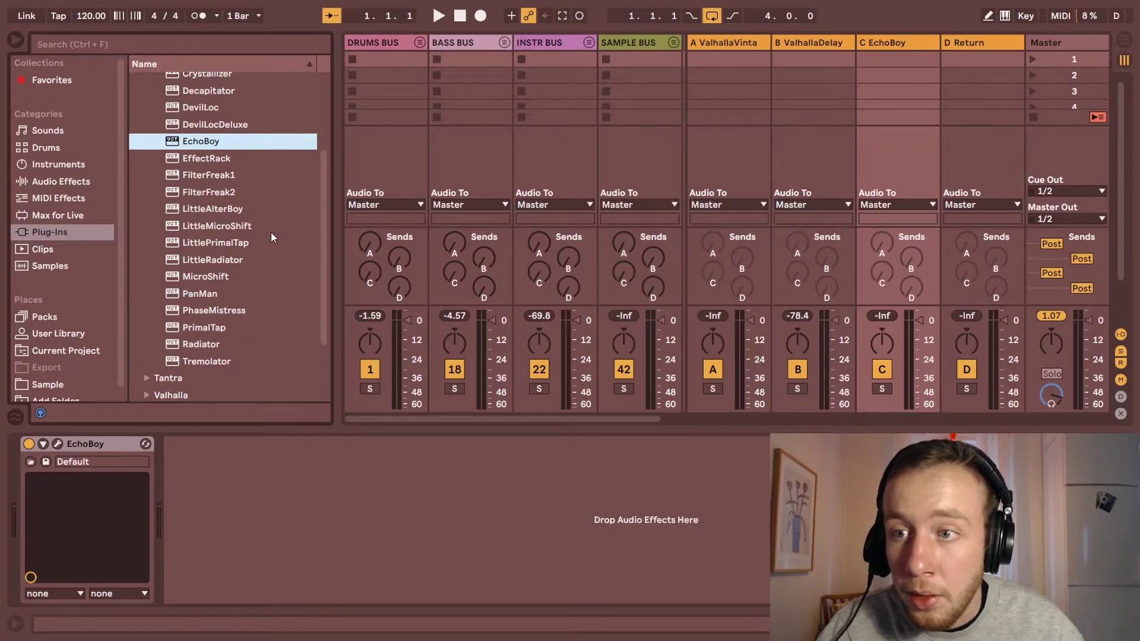
scroll(272, 234, "up", 1)
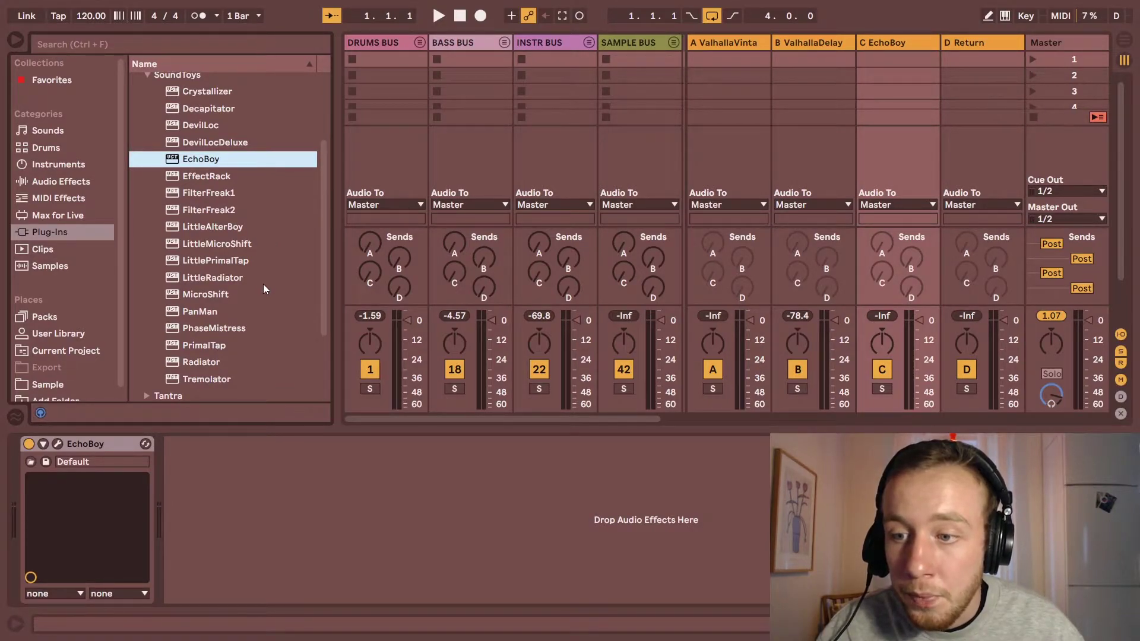
scroll(241, 252, "up", 1)
left_click(213, 161)
left_click_drag(995, 78, 960, 111)
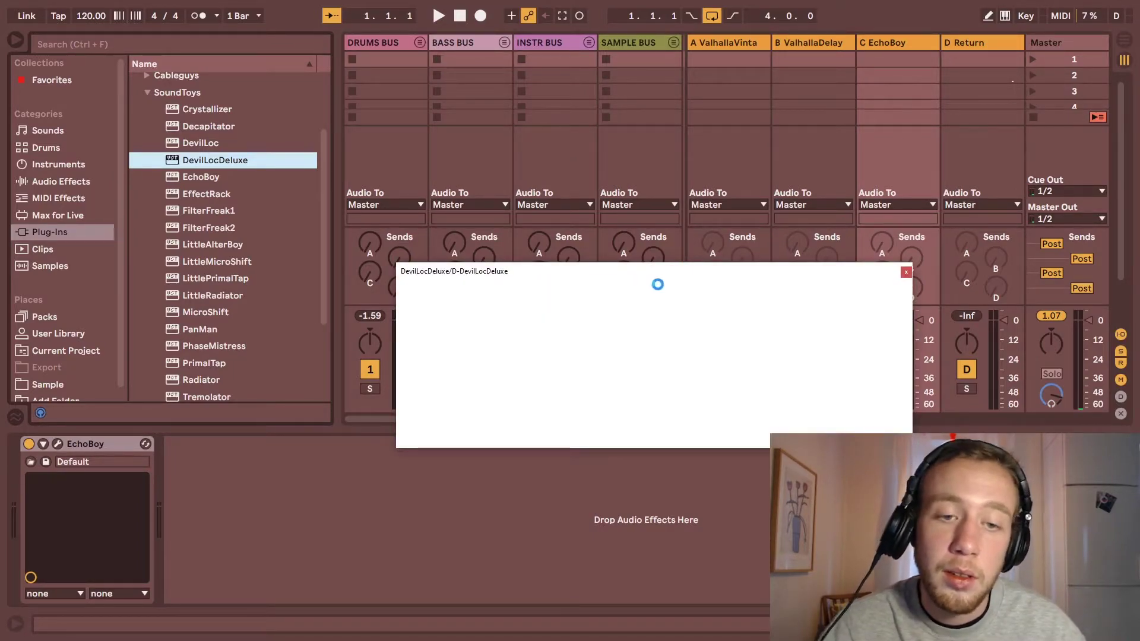
left_click_drag(600, 275, 362, 261)
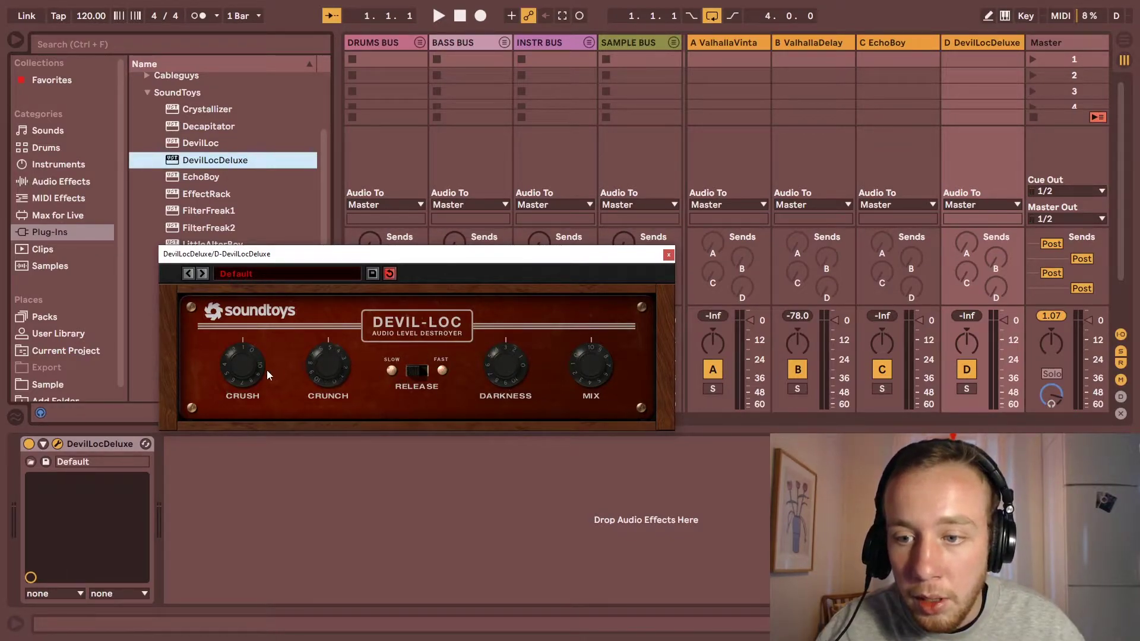
left_click_drag(251, 336, 361, 349)
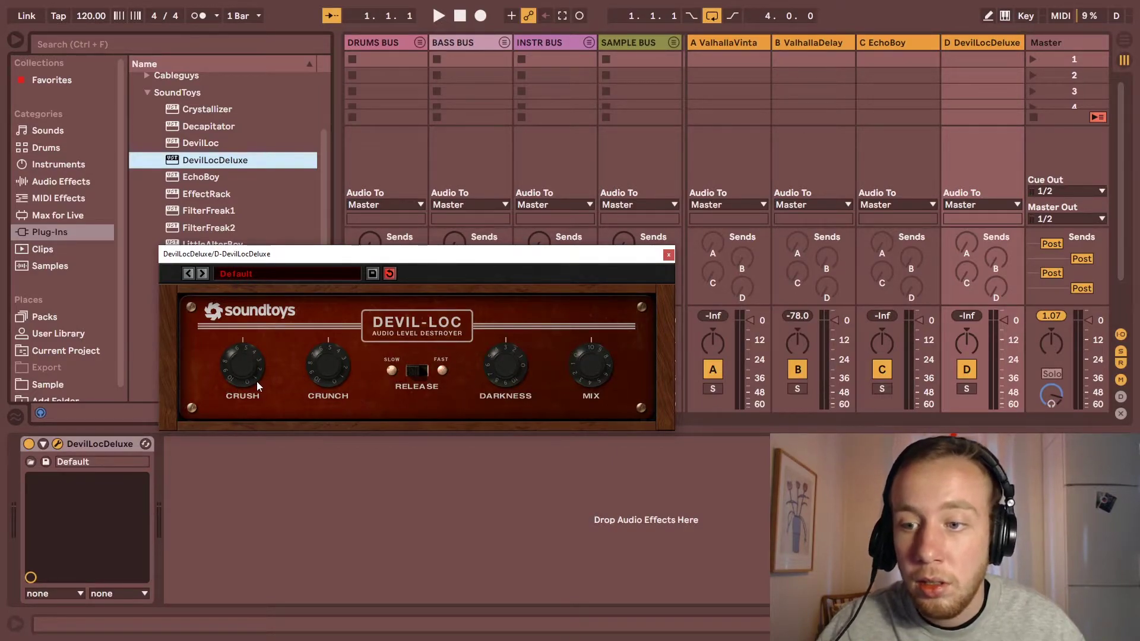
left_click(668, 255)
Rename return tracks A to D as V Reverb, V Delay, EchoBoy and Devil Loc
double_click(731, 39)
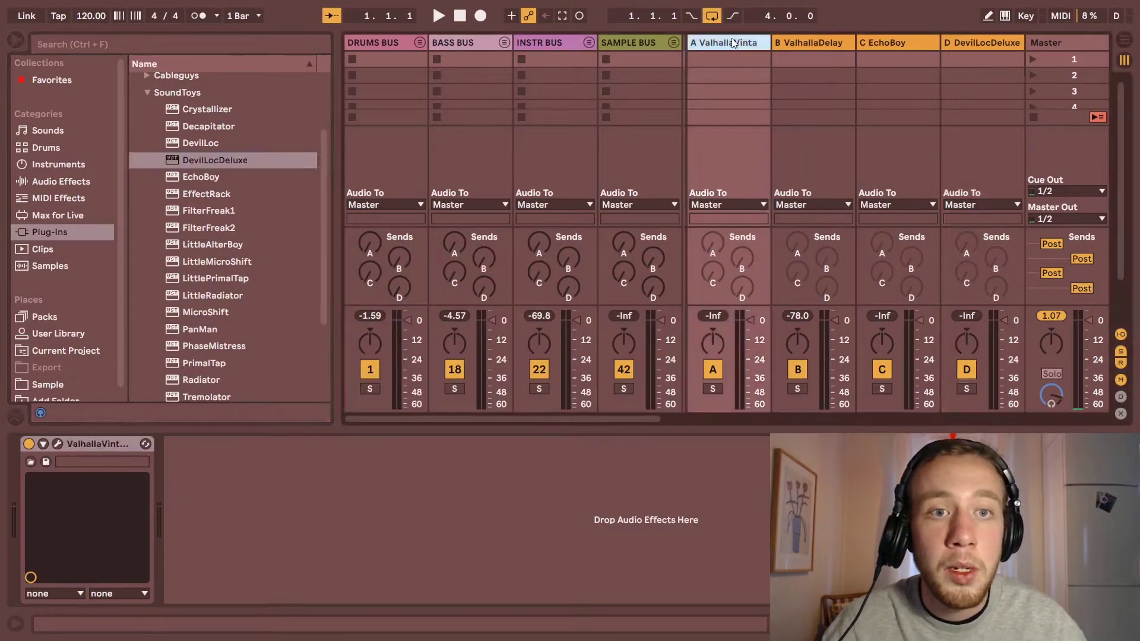
type("V Reverb")
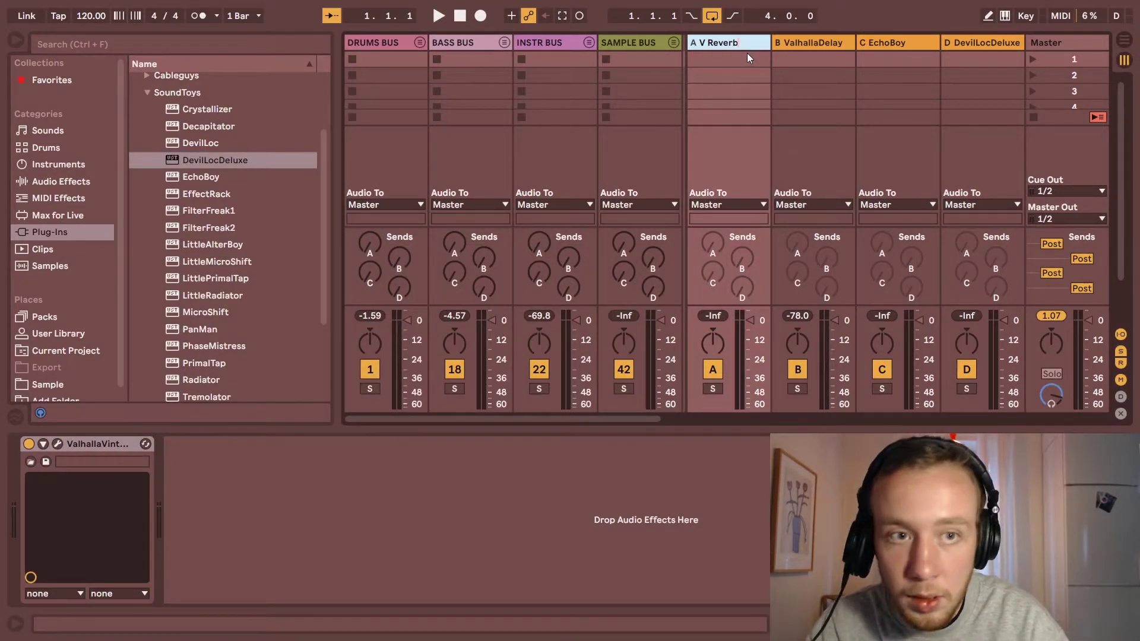
key("Tab")
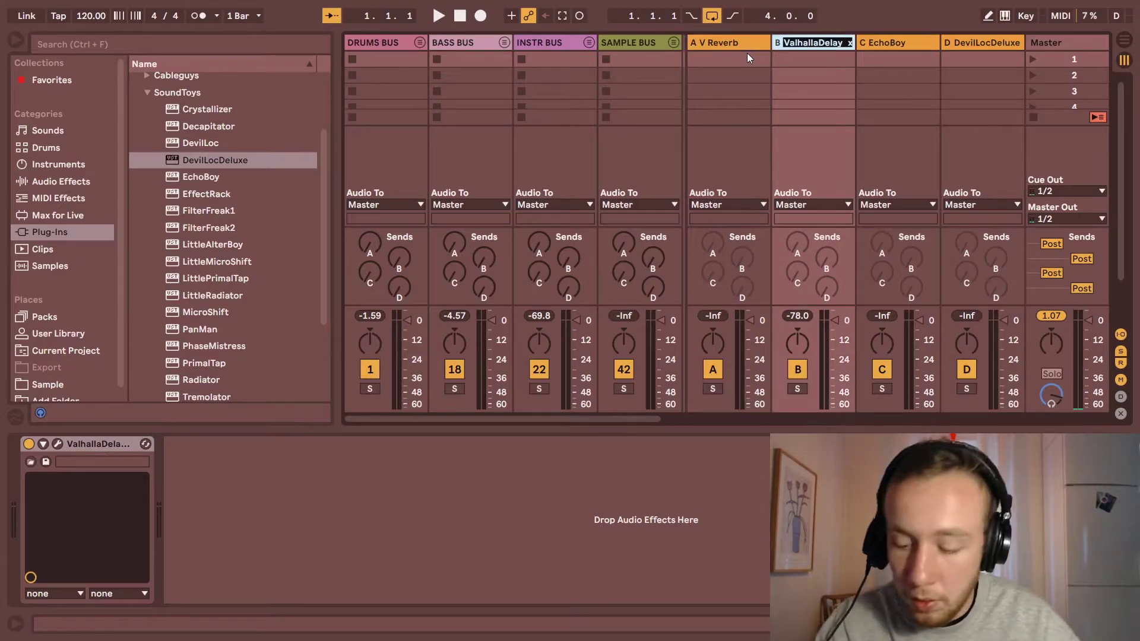
type("V Delay")
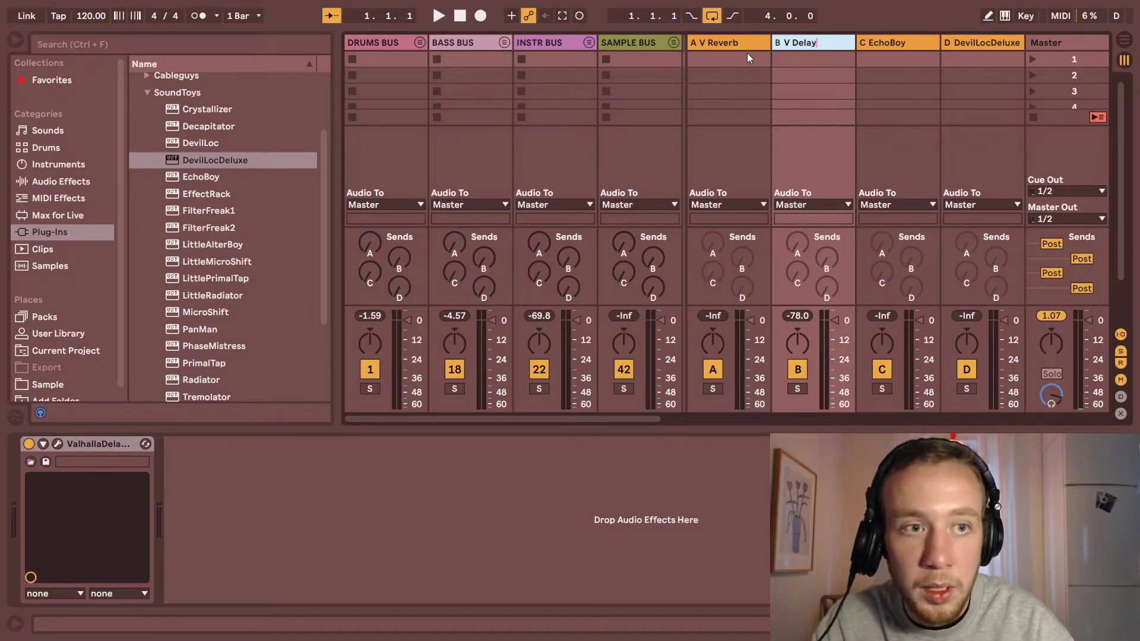
key("Tab")
type("EchoBoy")
key("Tab")
type("Devil Loc")
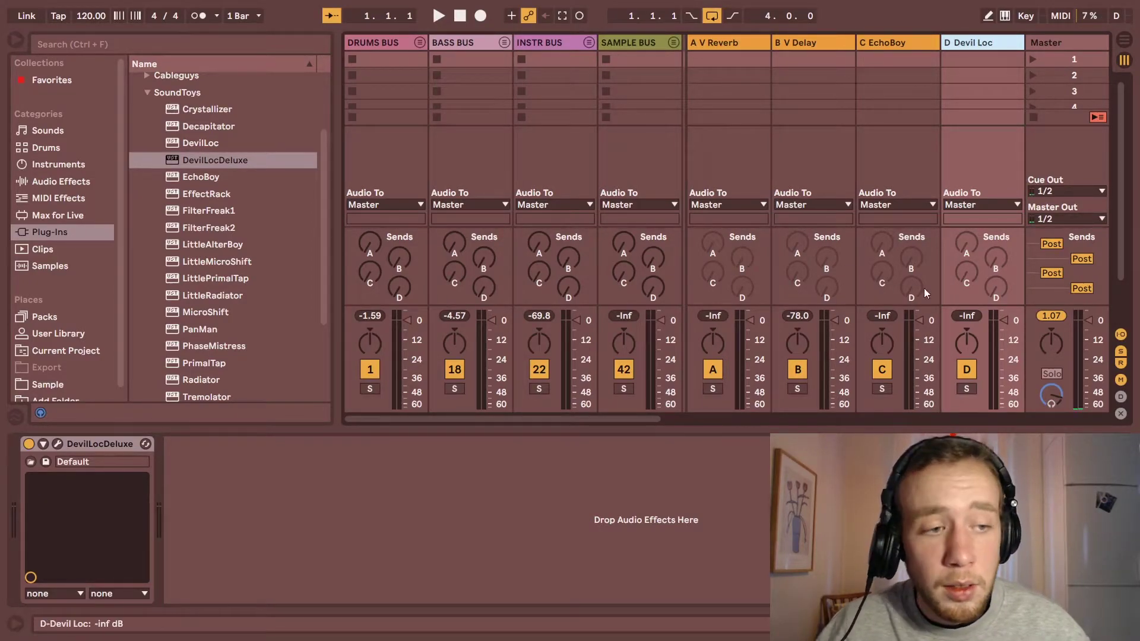
Hide the Sends section of the mixer
left_click(1119, 353)
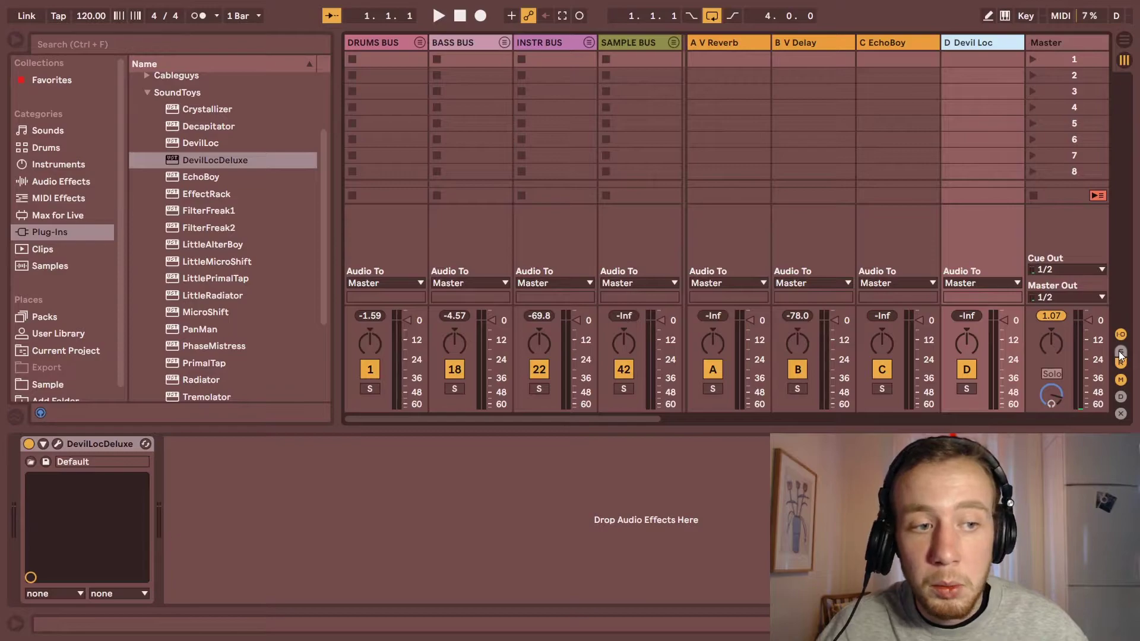
left_click(1120, 355)
left_click(1120, 355)
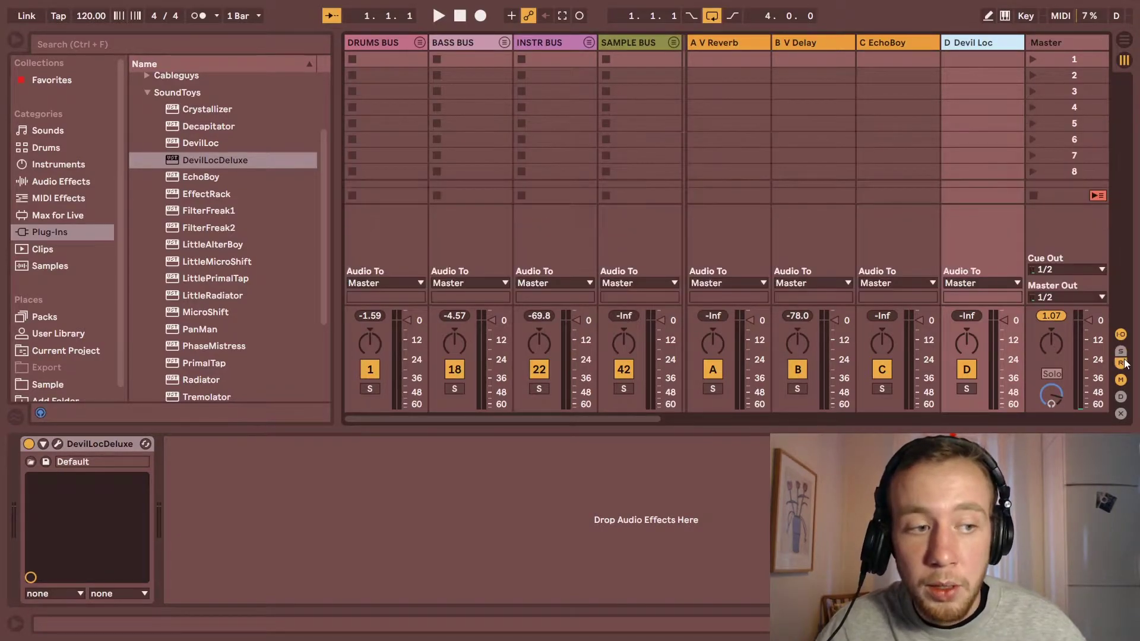
Show the mixer's Sends section, unfold the INSTR BUS group, and arm the EZkeys track for playing
left_click(1120, 355)
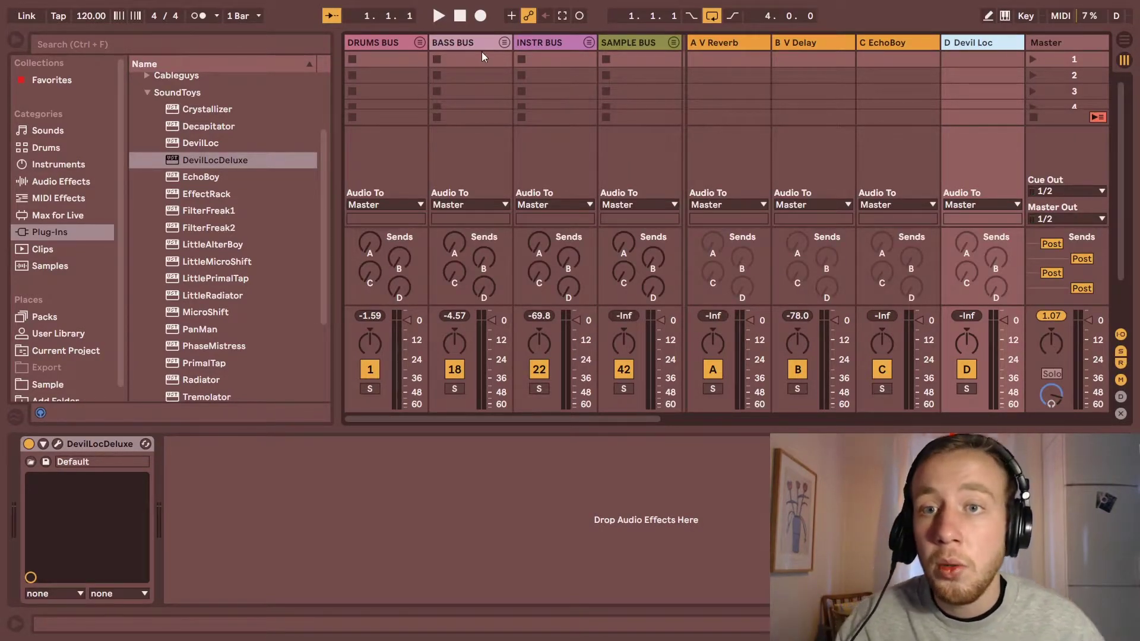
left_click(588, 43)
scroll(621, 80, "right", 5)
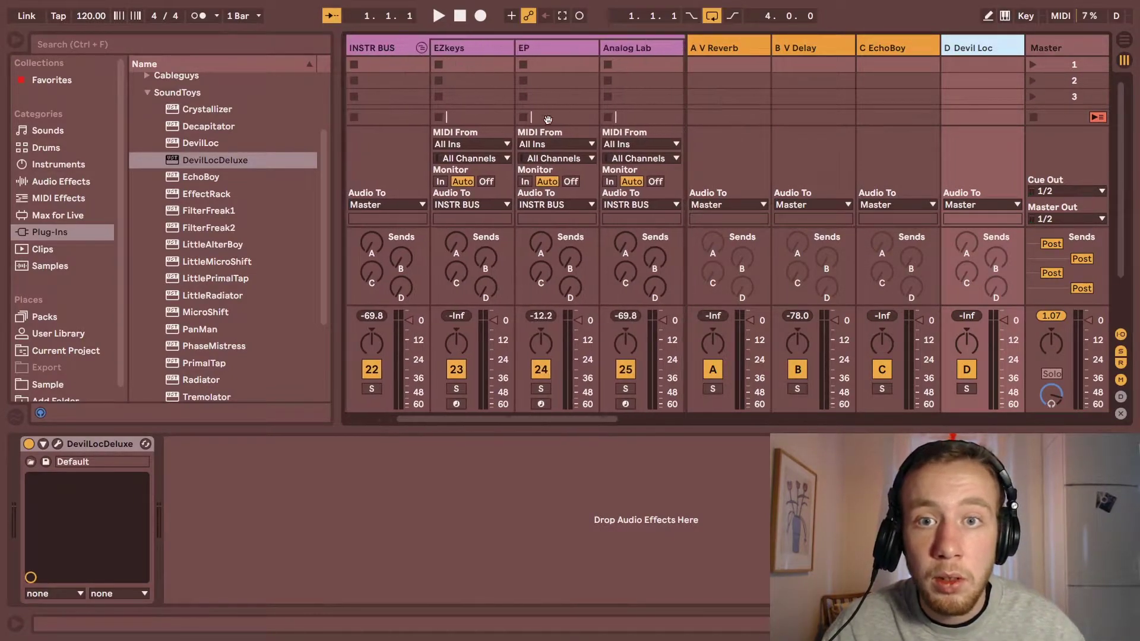
left_click(456, 403)
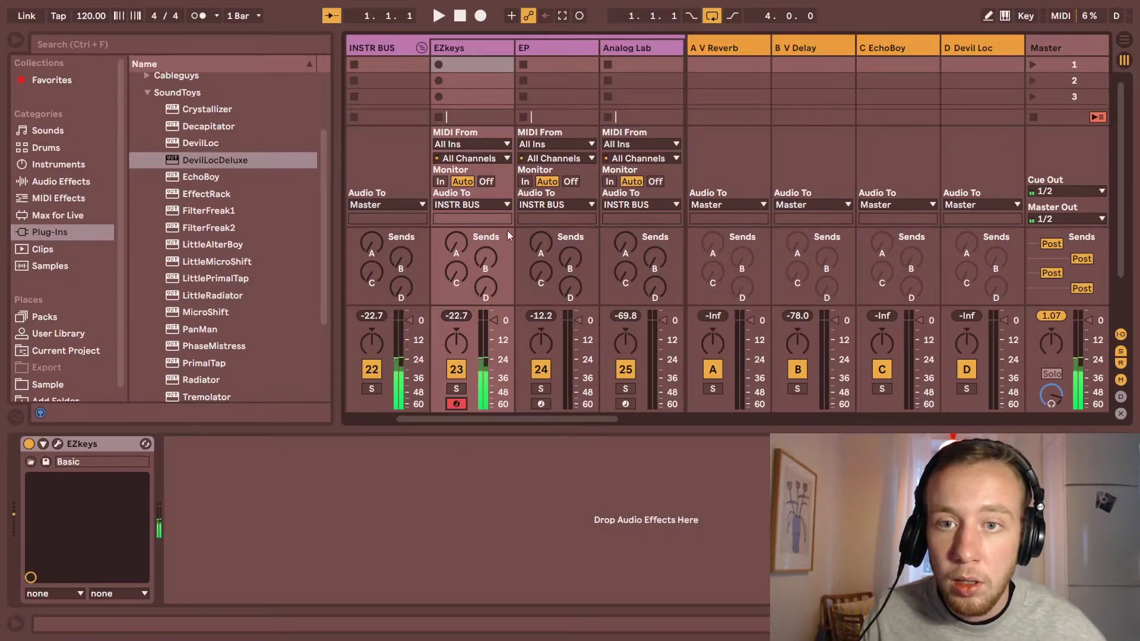
Raise the EZkeys instrument's output volume to 12.0 dB, close its window, and select the EZkeys track
left_click(57, 445)
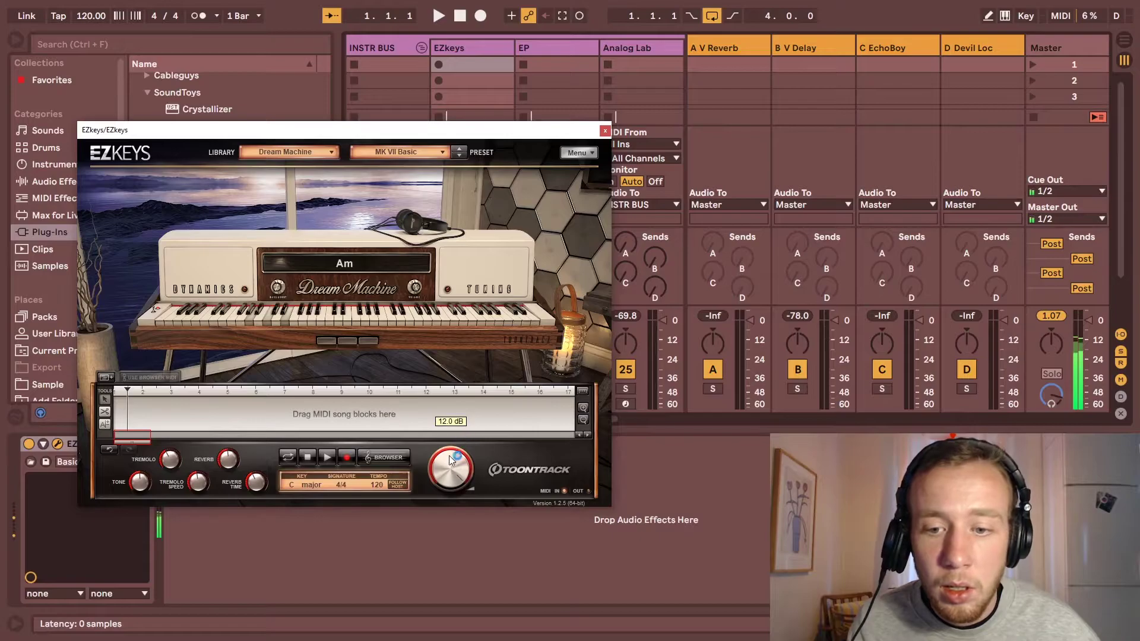
left_click(604, 131)
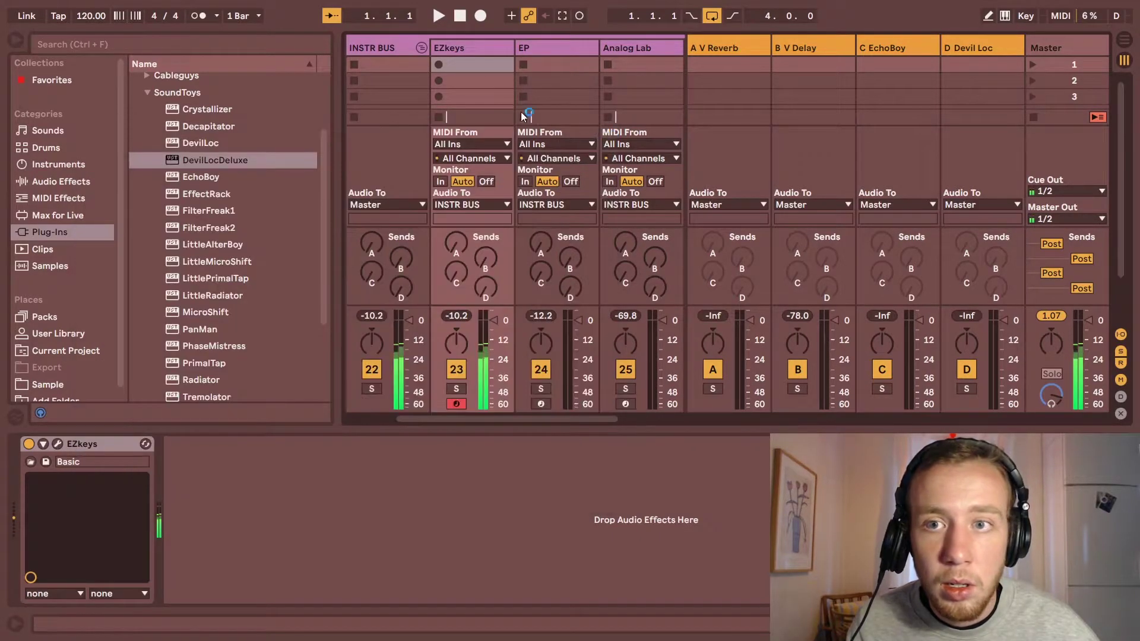
left_click(391, 48)
left_click(462, 50)
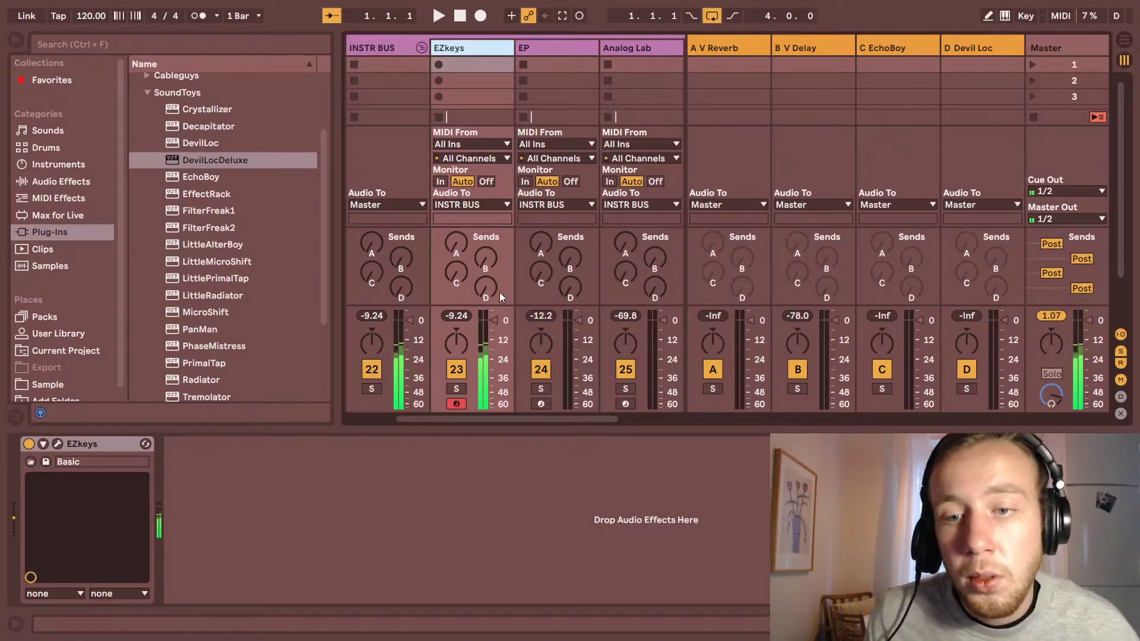
Audition the EZkeys track through sends A, B, C and D in turn, leaving only the Devil Loc send raised
left_click_drag(455, 247, 485, 208)
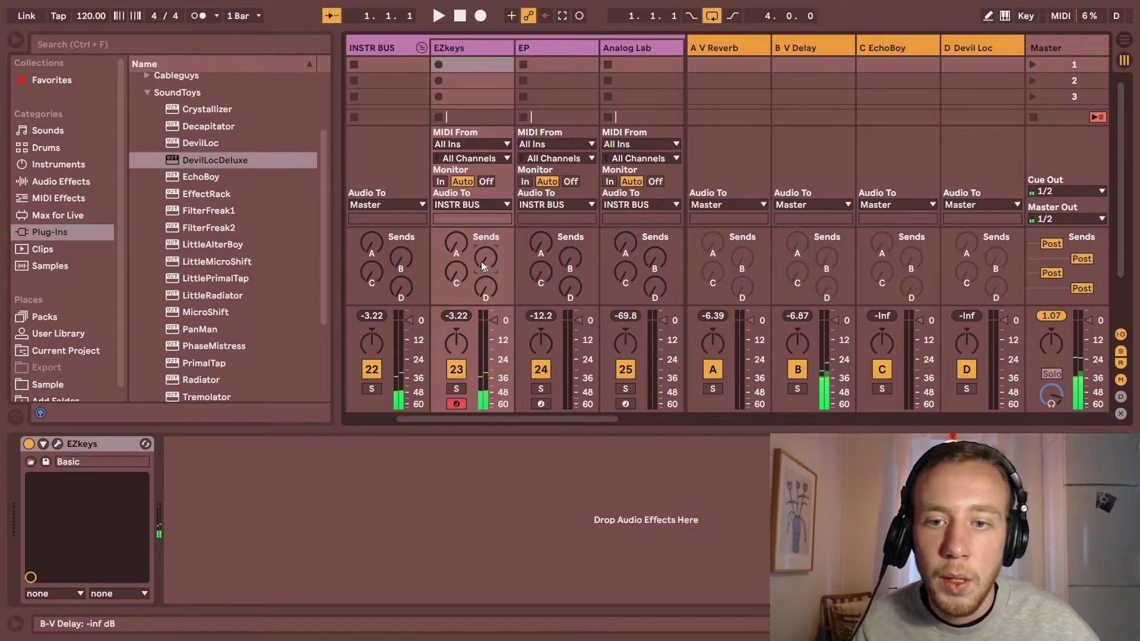
left_click_drag(444, 265, 444, 256)
left_click_drag(456, 272, 456, 253)
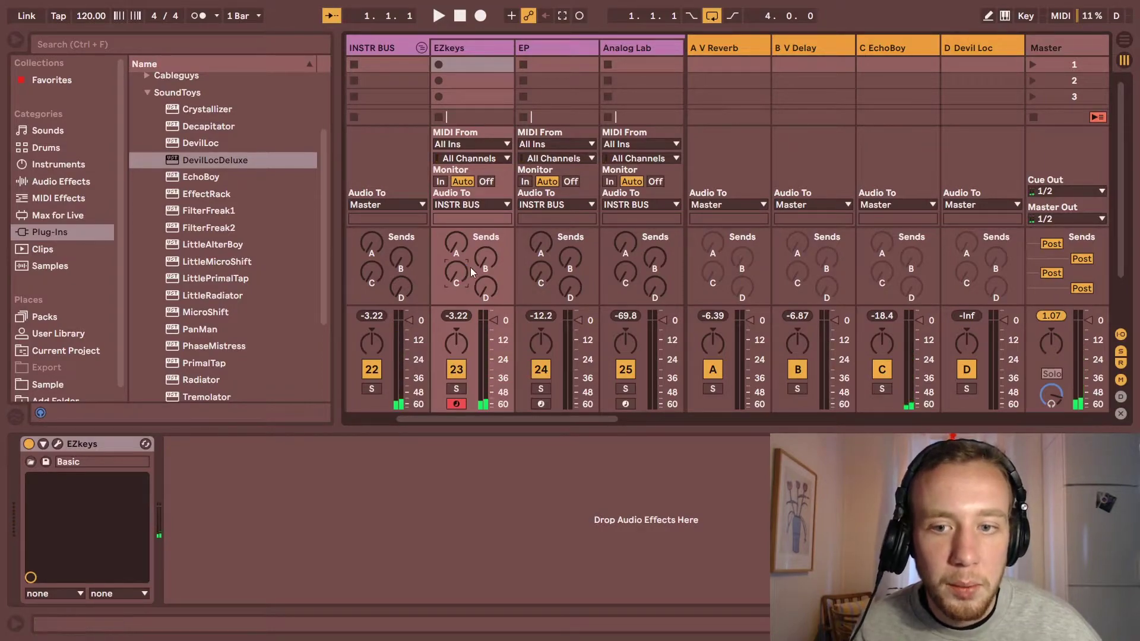
left_click_drag(485, 287, 486, 273)
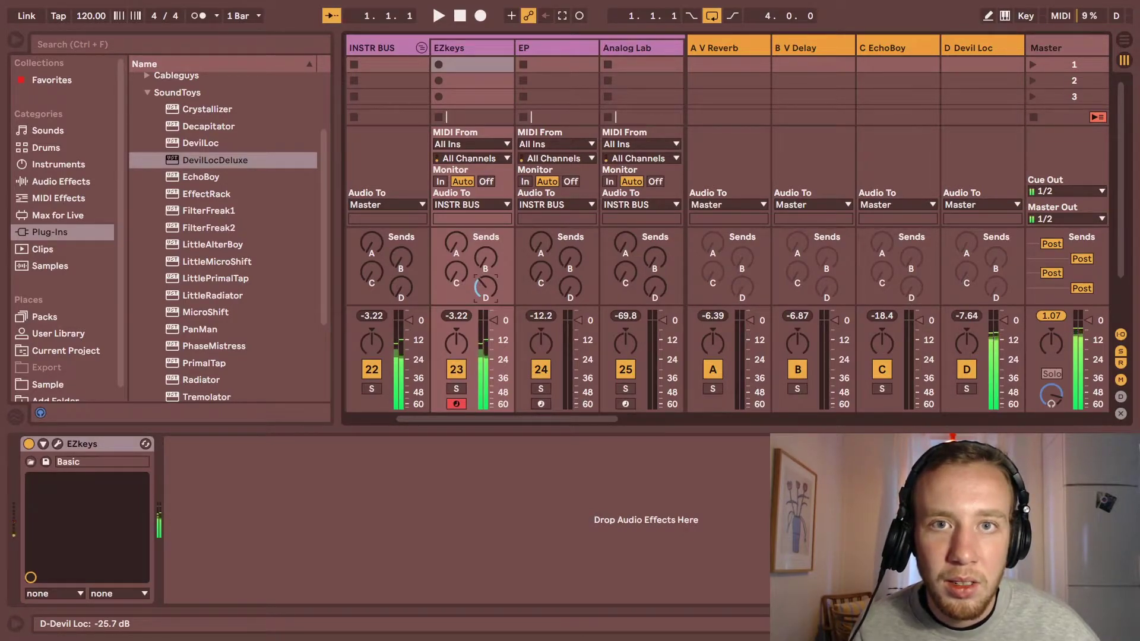
Look over the Devil Loc plug-in on return track D, close its window, and adjust the EZkeys track's Devil Loc send
left_click(968, 49)
left_click(58, 444)
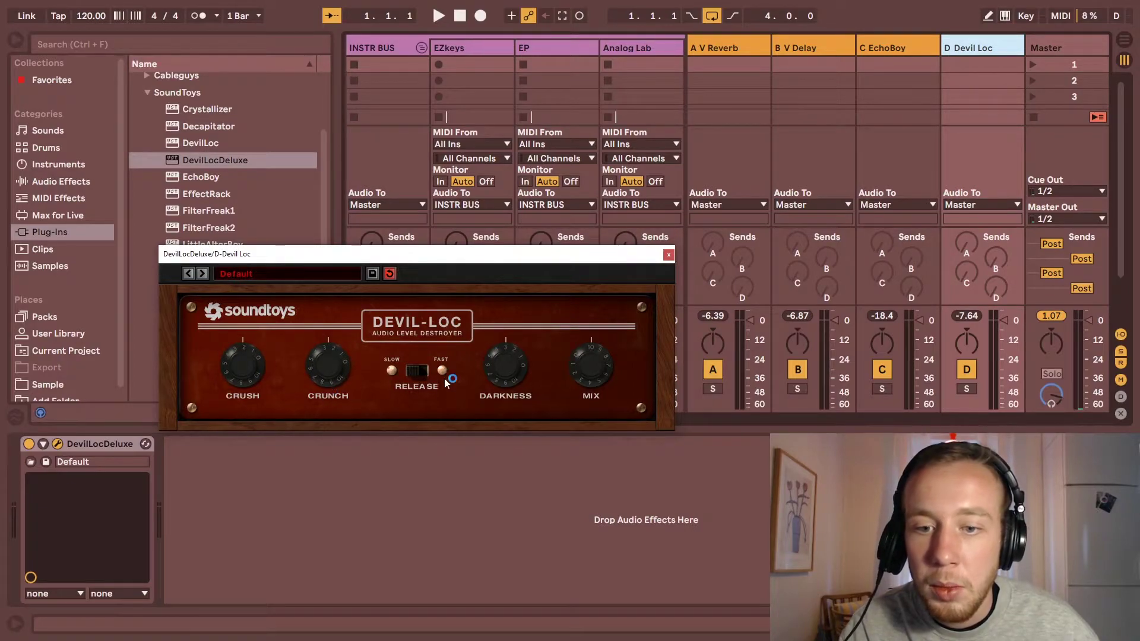
left_click(669, 254)
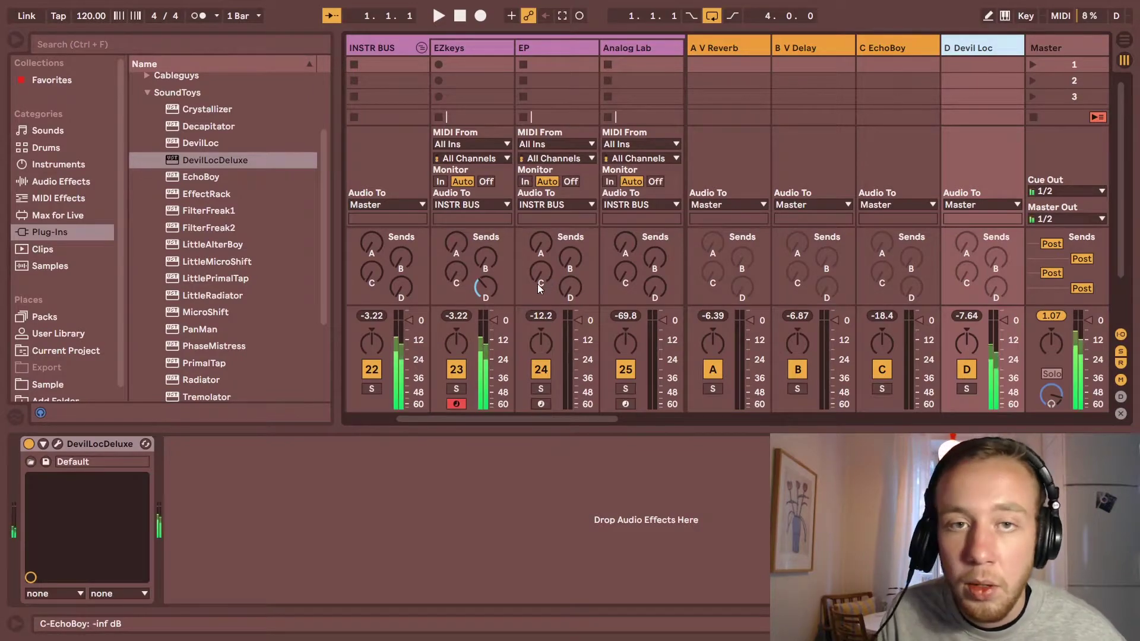
left_click_drag(480, 287, 481, 270)
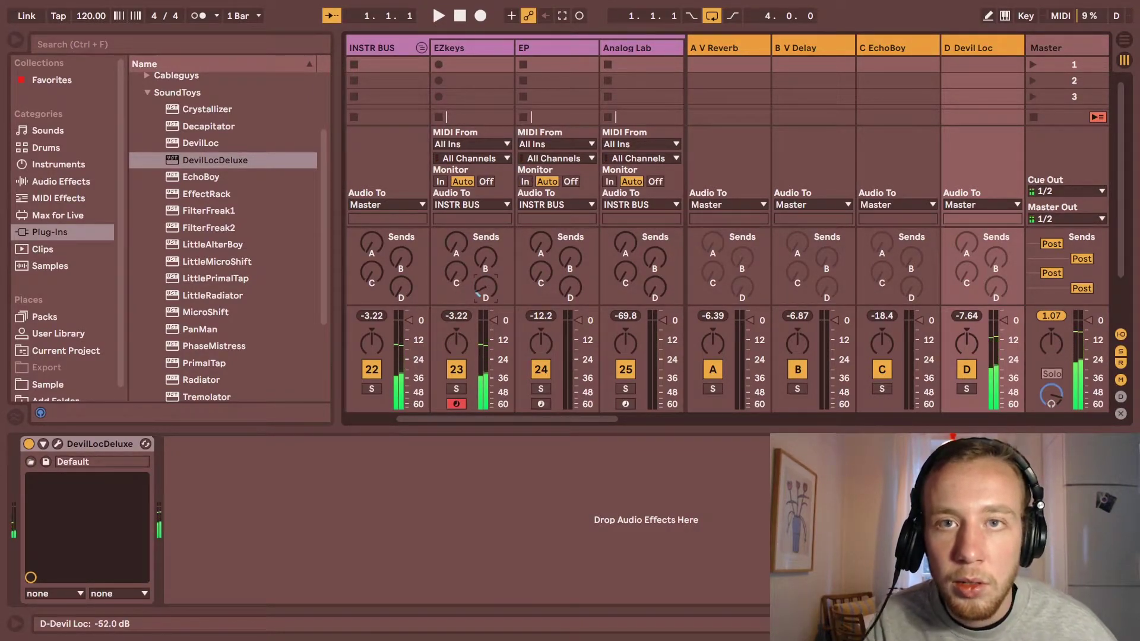
Fold the INSTR BUS group, unfold the BASS BUS group, and arm its SBB track
left_click(422, 48)
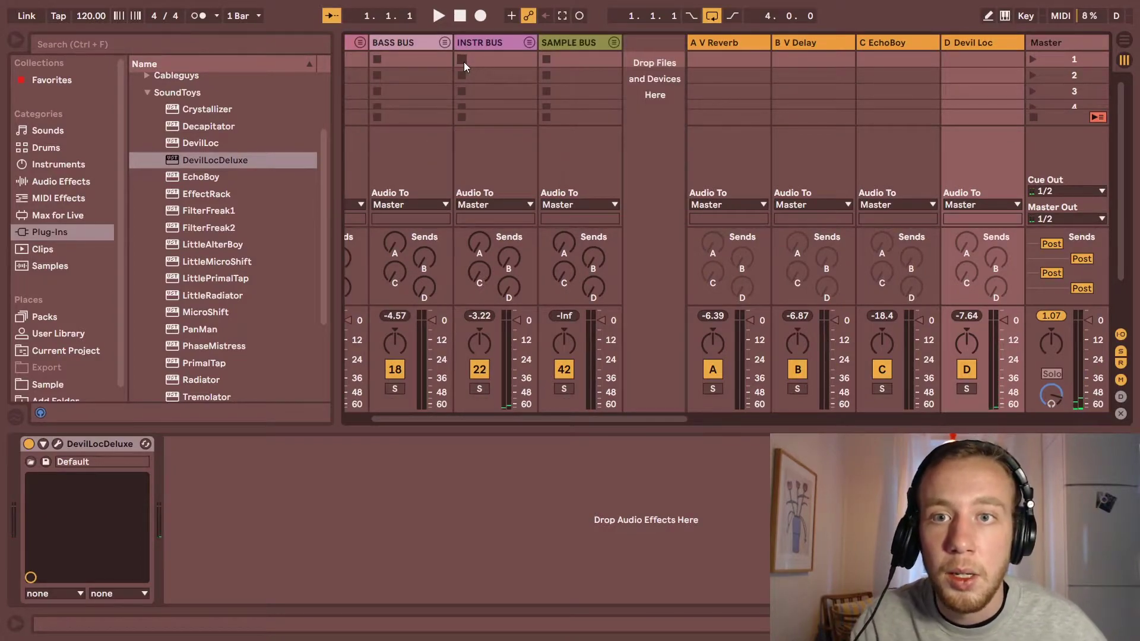
left_click(504, 47)
scroll(511, 379, "right", 3)
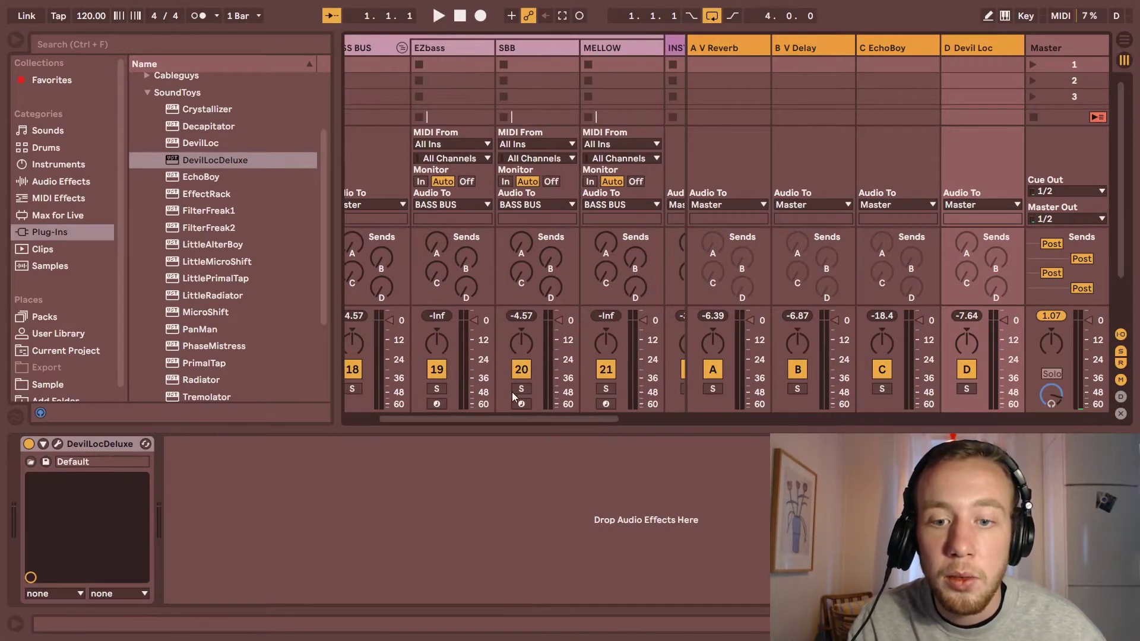
left_click(519, 404)
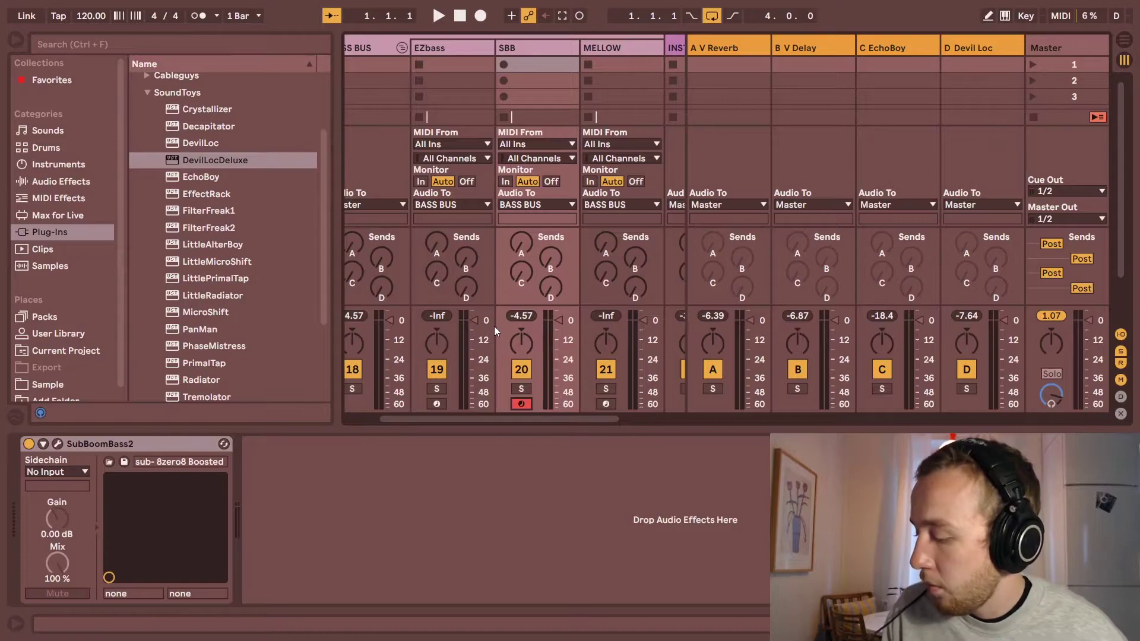
Audition the SBB bass through the Devil Loc, EchoBoy and V Reverb sends, and fold the BASS BUS group
left_click_drag(550, 286, 550, 259)
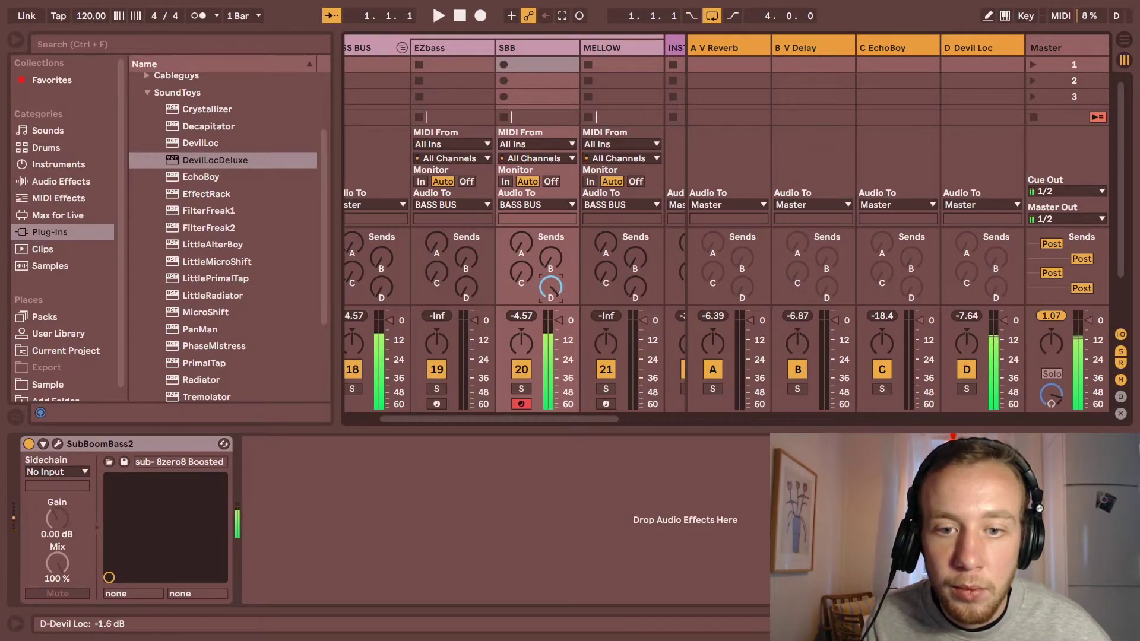
left_click(518, 276)
left_click_drag(521, 243, 521, 225)
left_click(404, 46)
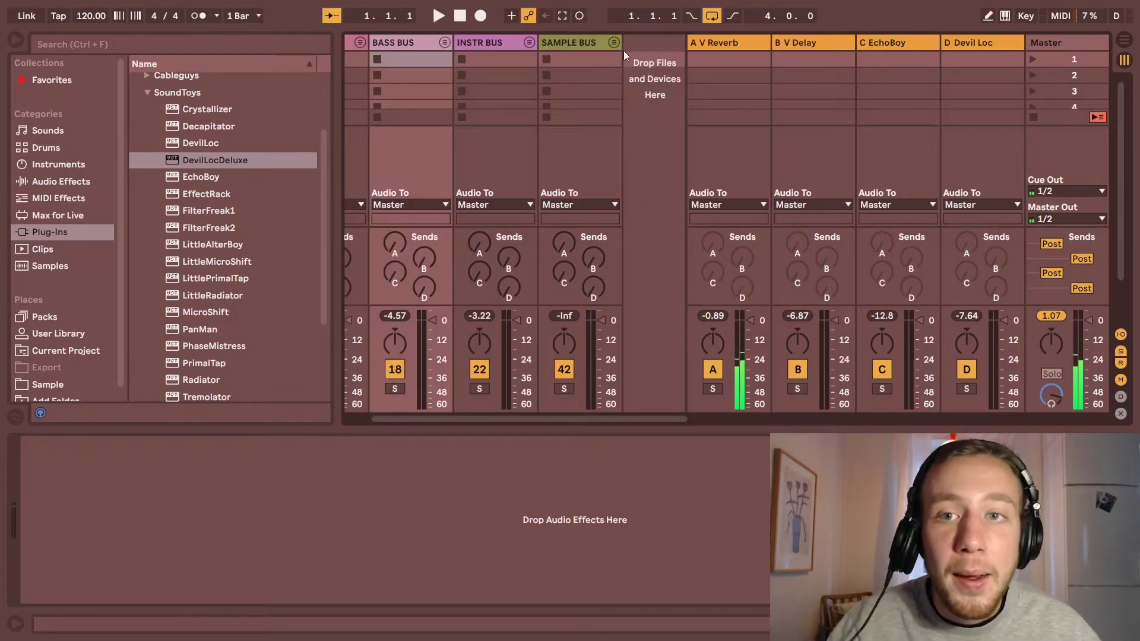
Select all four return tracks and narrow them together to compact columns
left_click(733, 53)
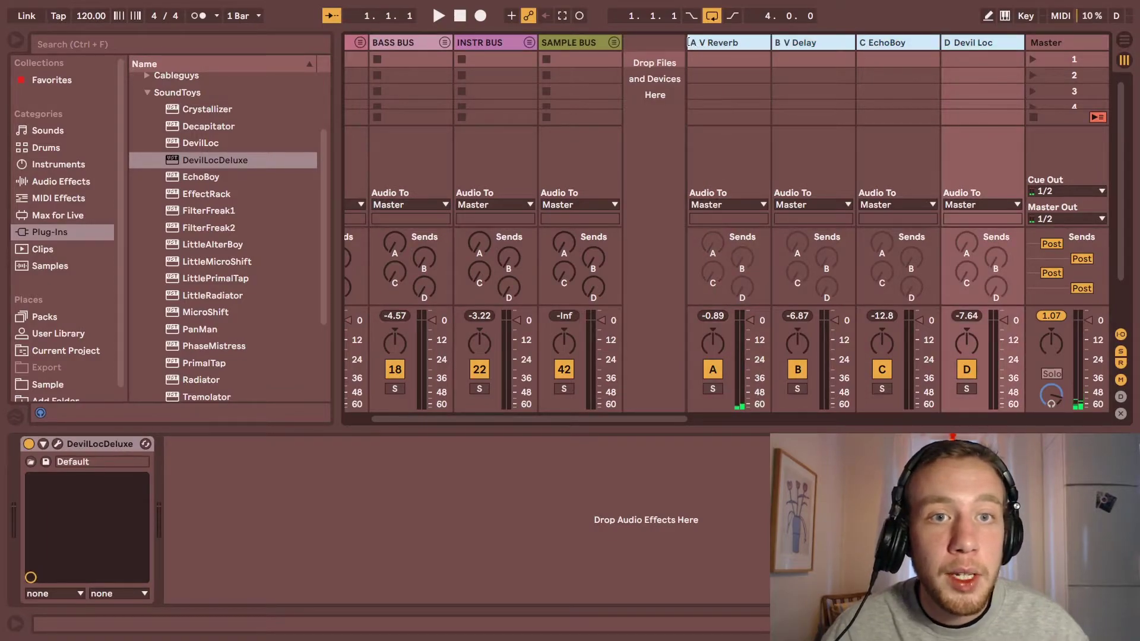
left_click_drag(714, 41, 736, 42)
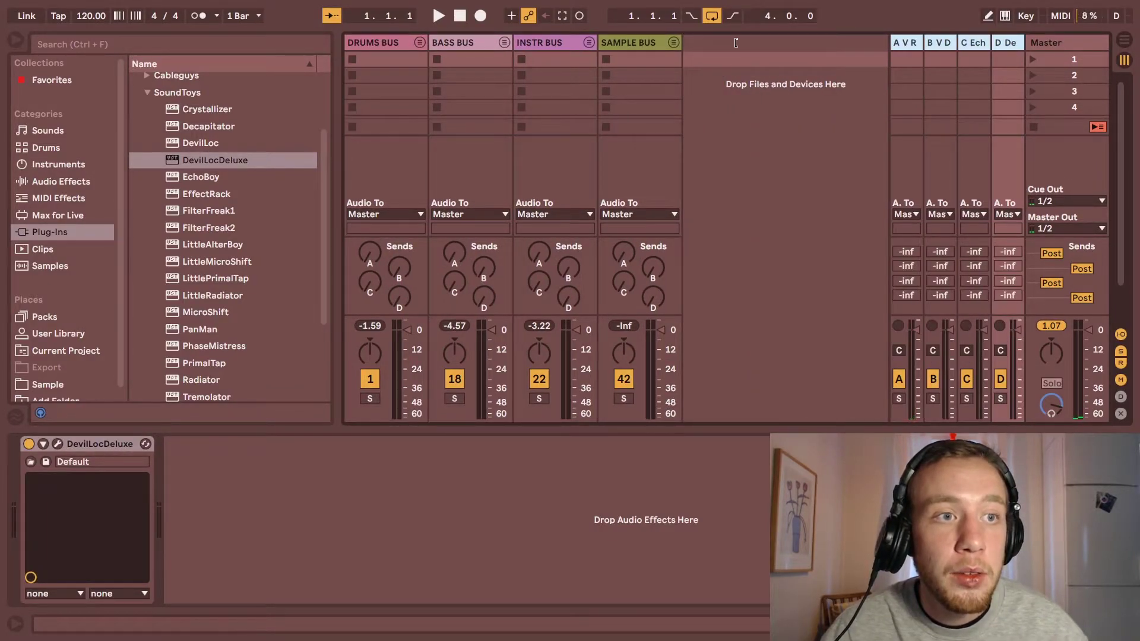
Rename return track C as S D and return track D as S
left_click(974, 42)
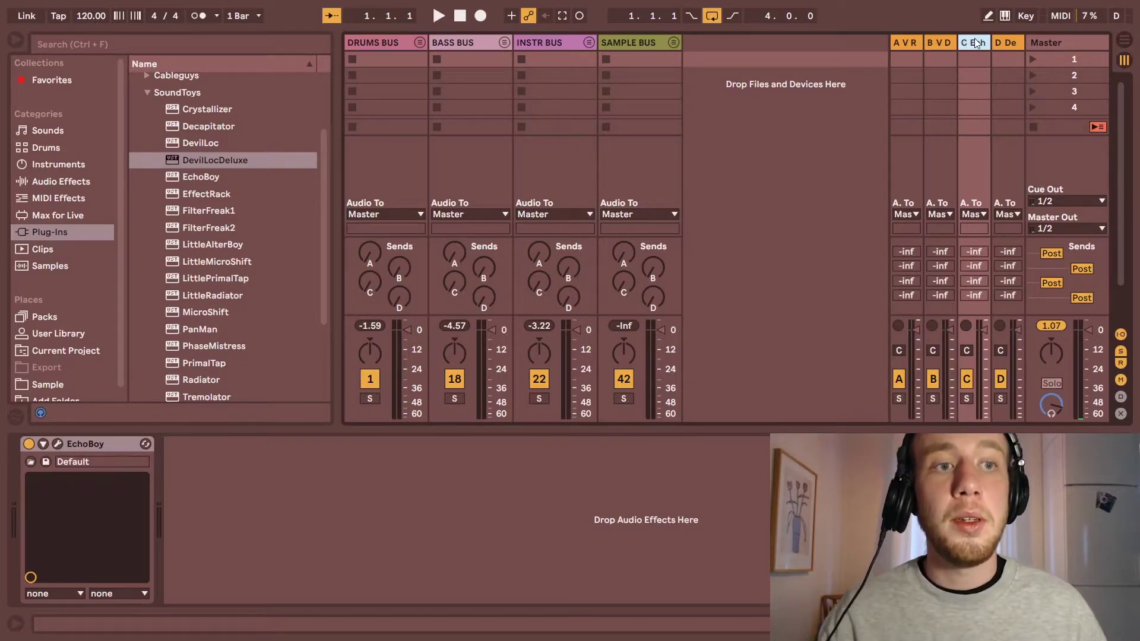
type("S")
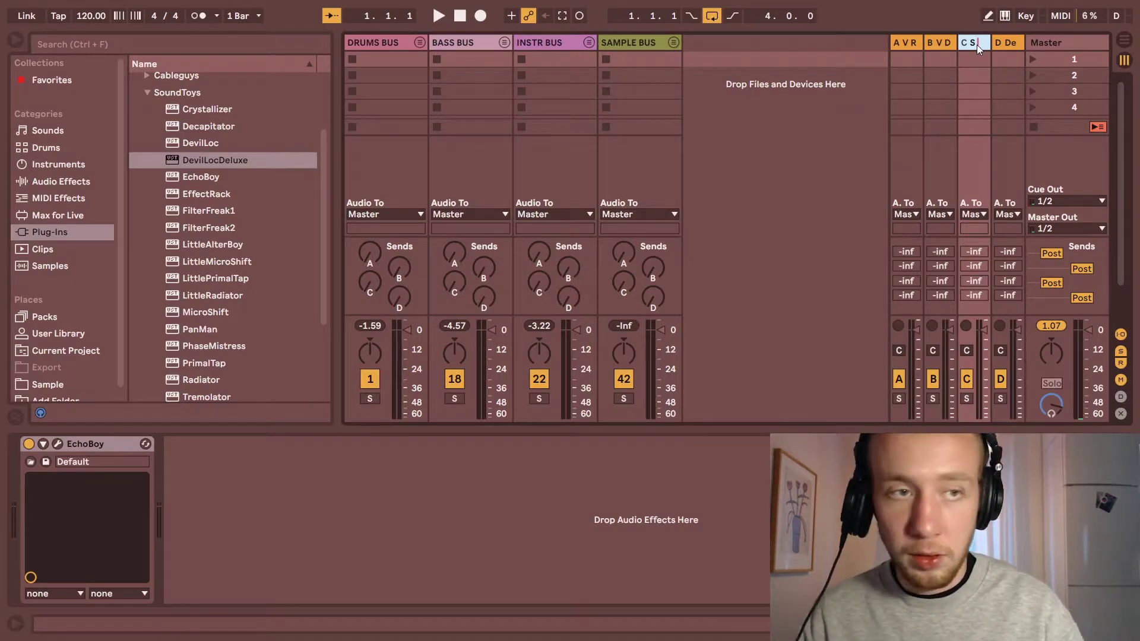
type(" D")
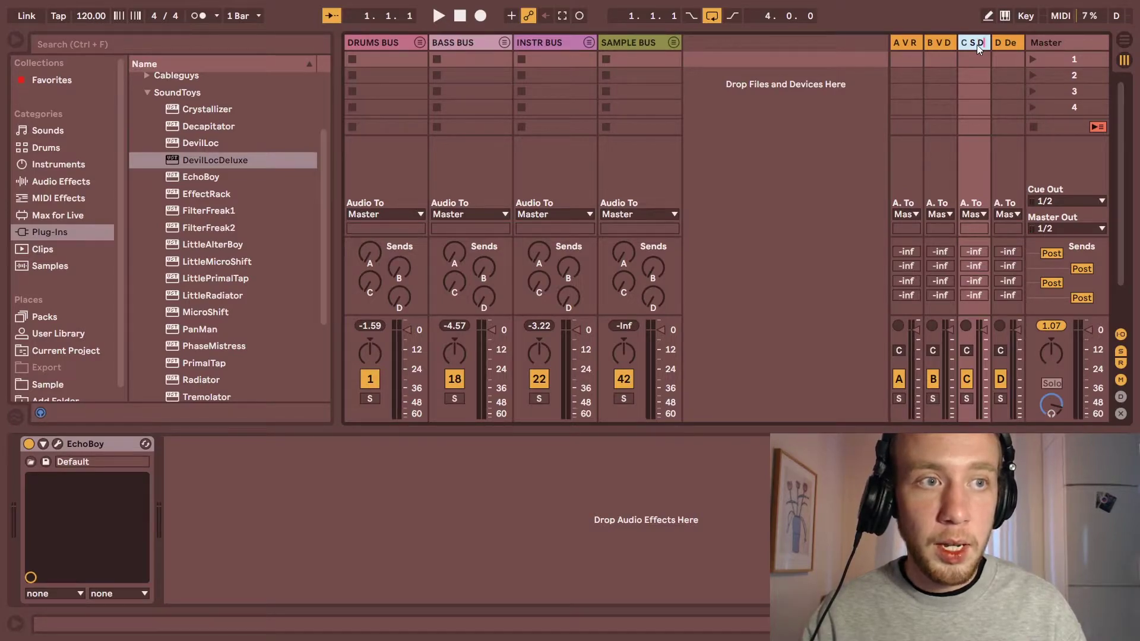
double_click(1012, 43)
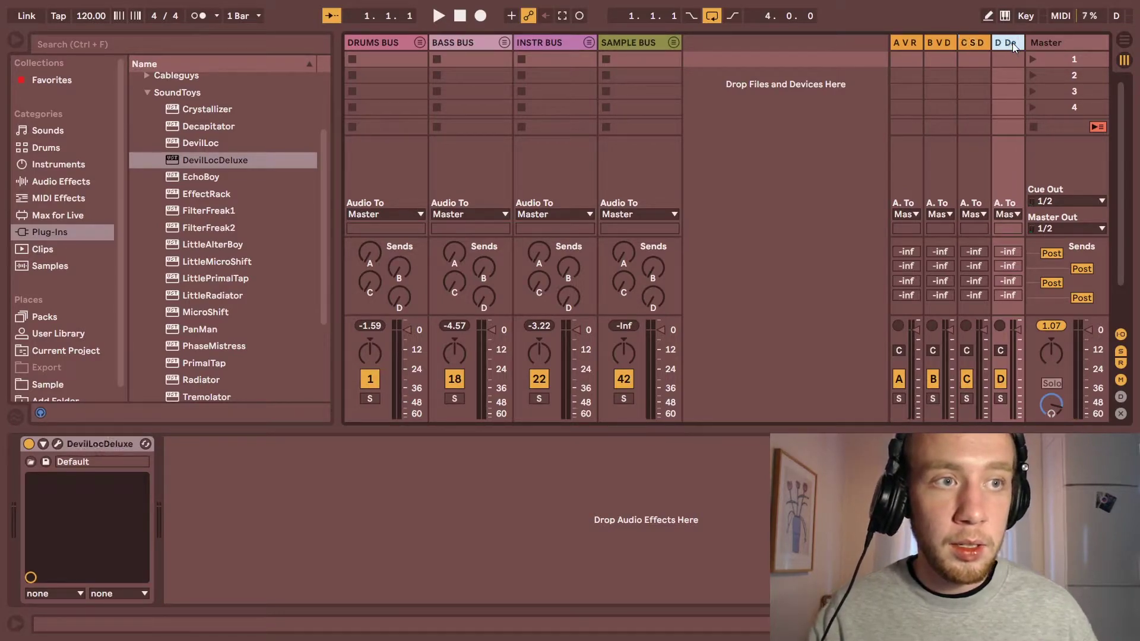
type("D")
key("BackSpace")
type("S")
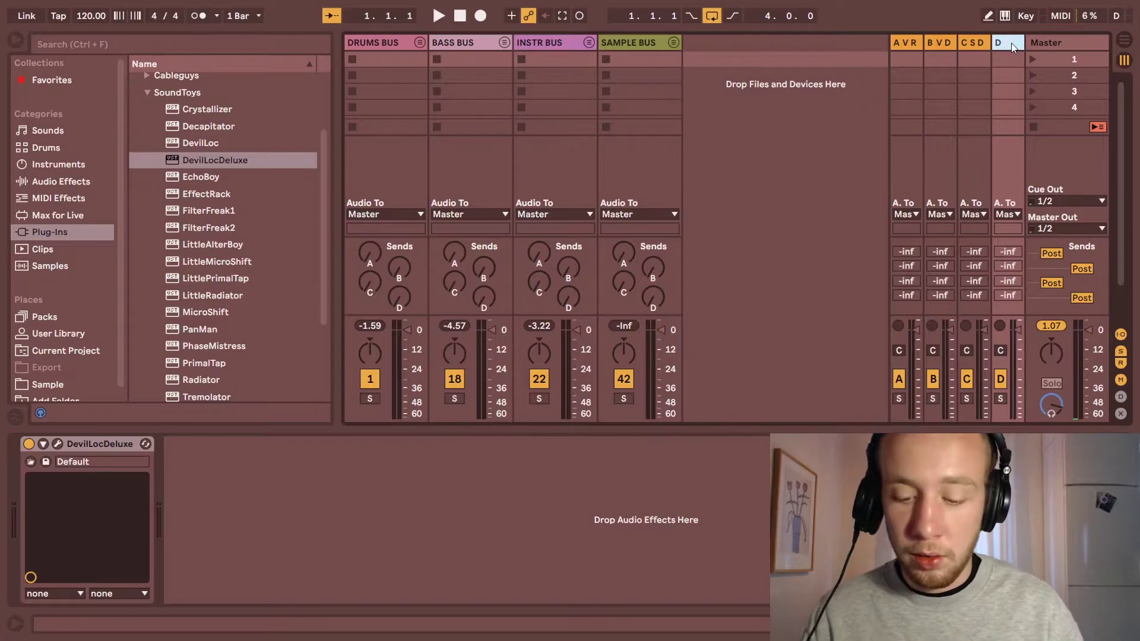
Rename return tracks A to D as Rev, Del, Del and Cru
left_click(906, 44)
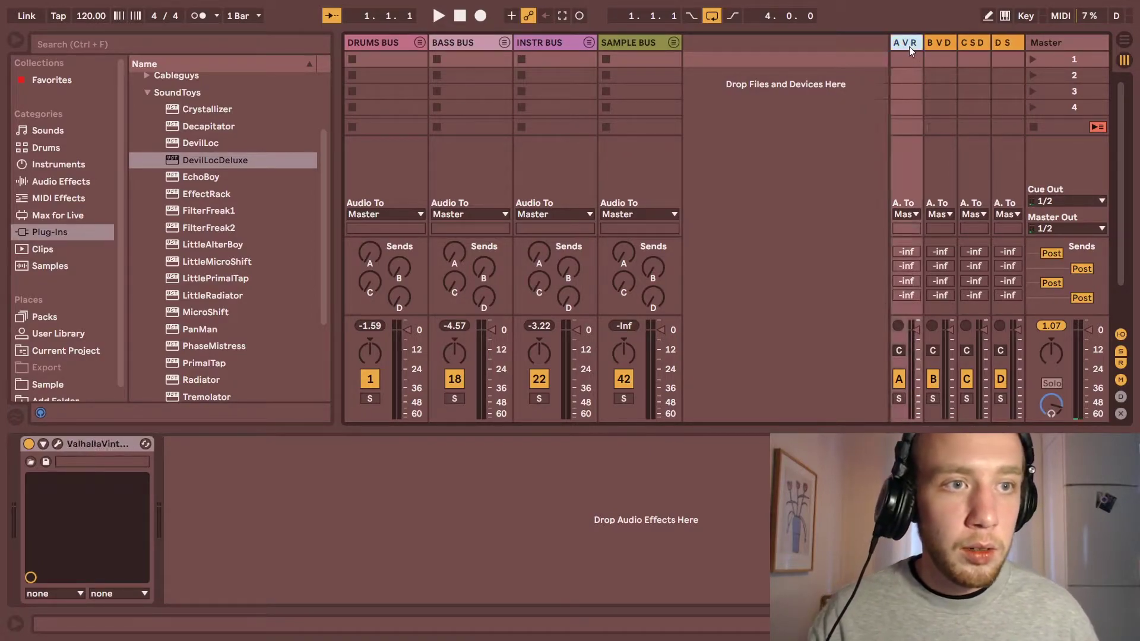
type("R")
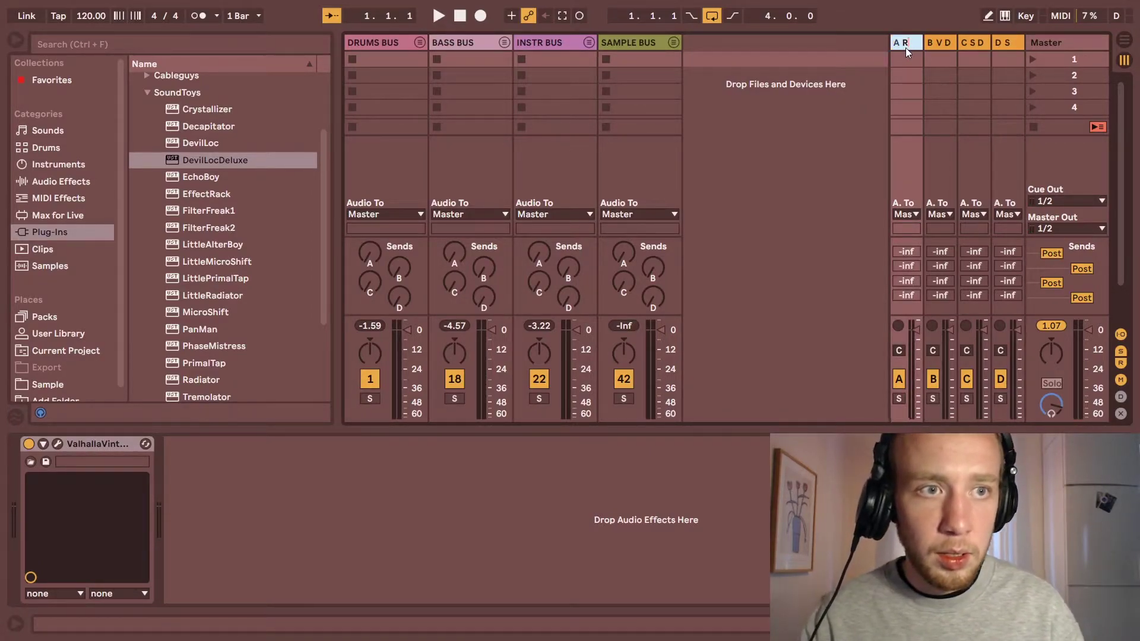
type("ev")
key("Tab")
type("Del")
key("Tab")
type("Del")
key("Tab")
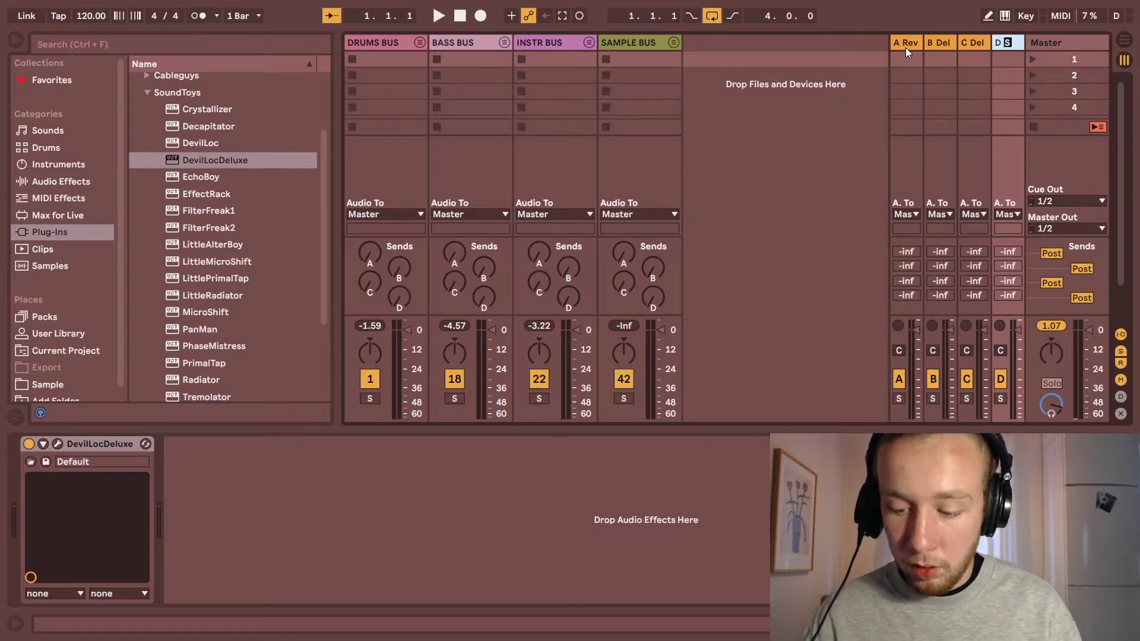
type("Cru")
key("Return")
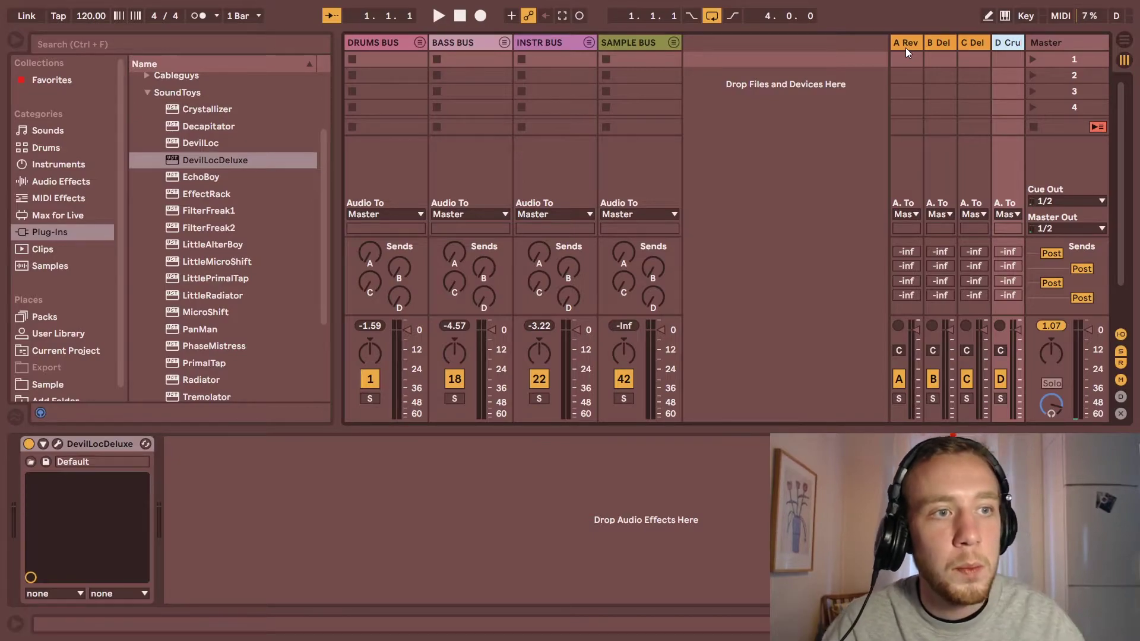
left_click(800, 59)
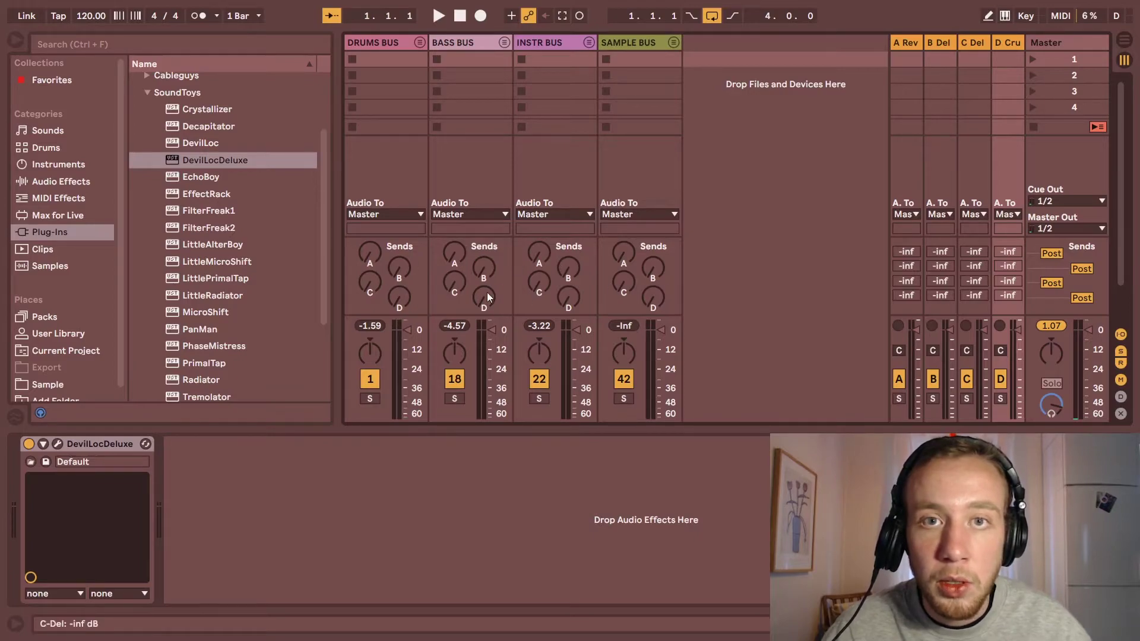
left_click(937, 43)
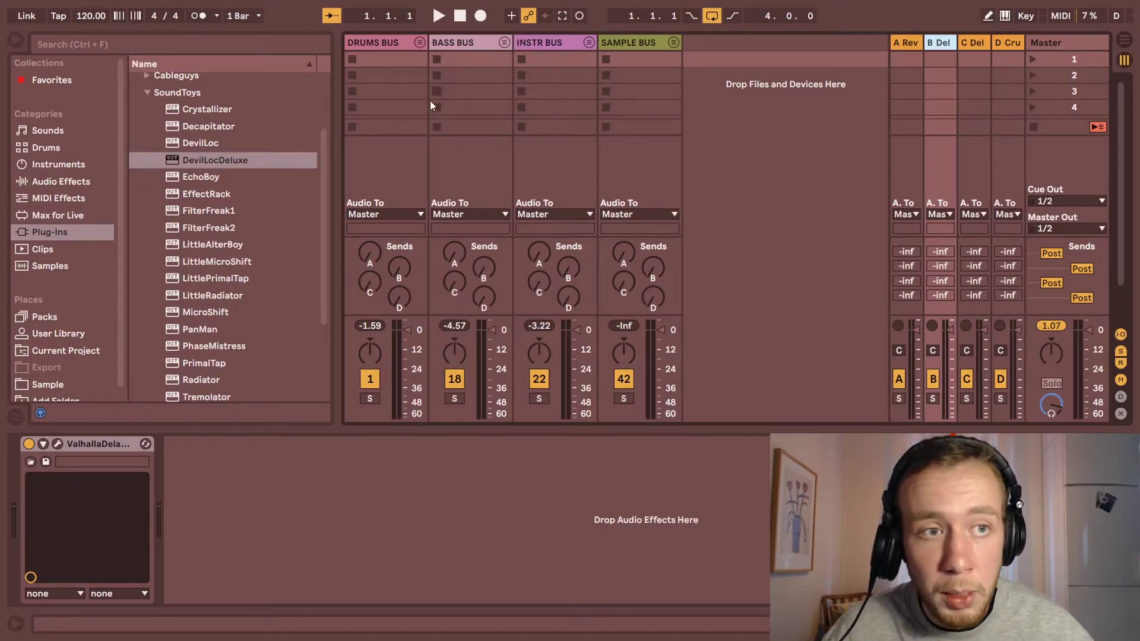
Search all browser results for "audio eff" and place an Audio Effect Rack on a new audio track after SAMPLE BUS
left_click(94, 45)
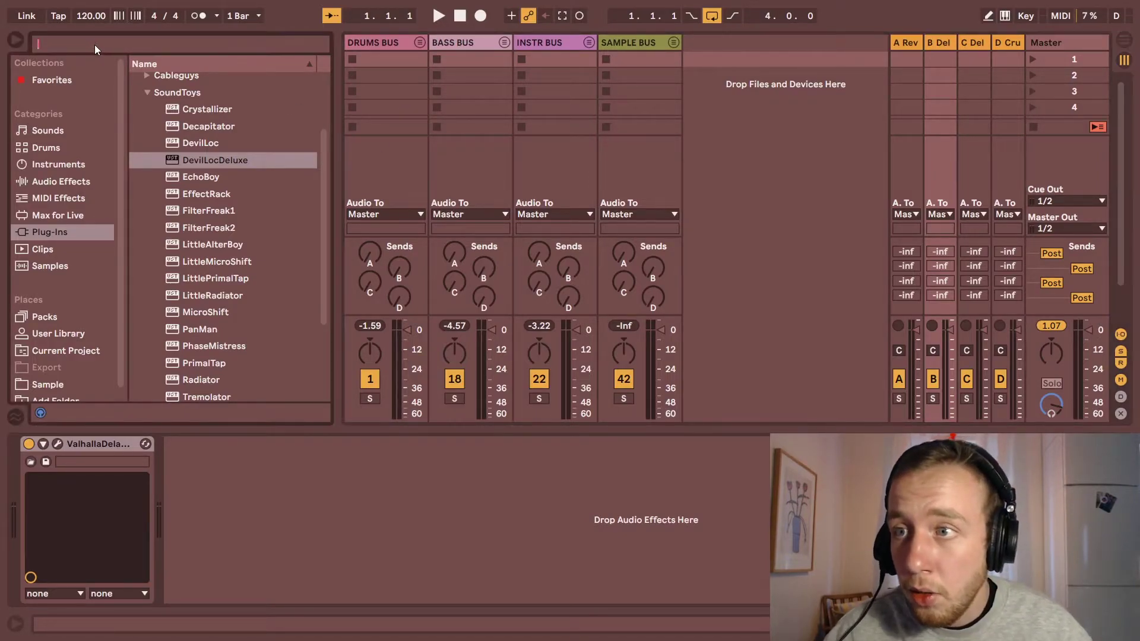
type("audio eff")
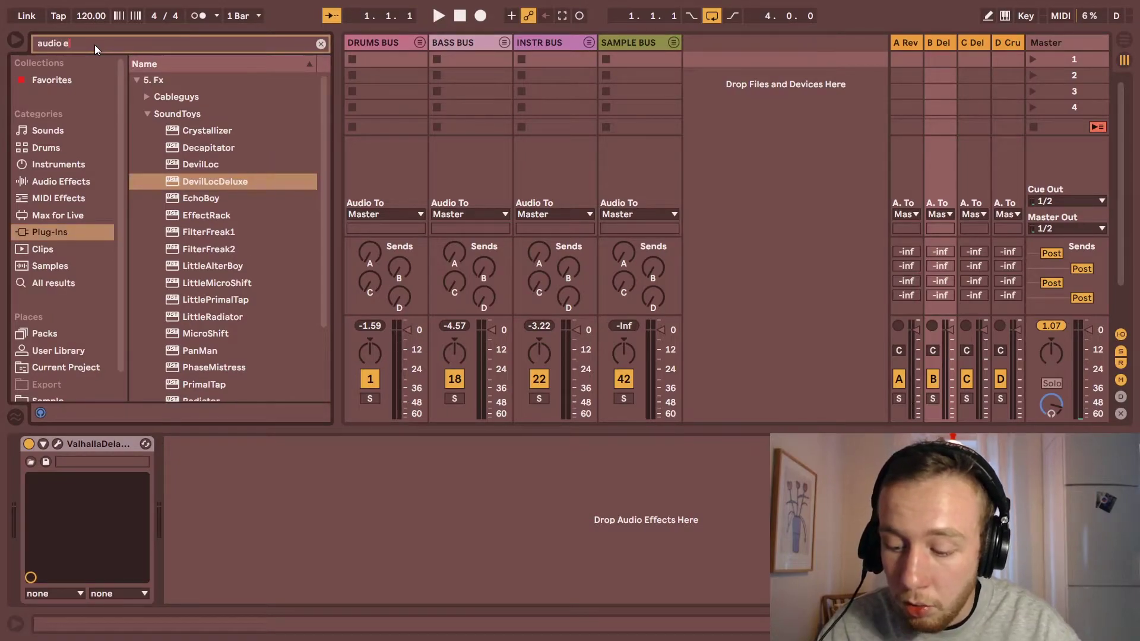
left_click(77, 283)
left_click_drag(208, 101, 822, 117)
left_click_drag(728, 103, 762, 88)
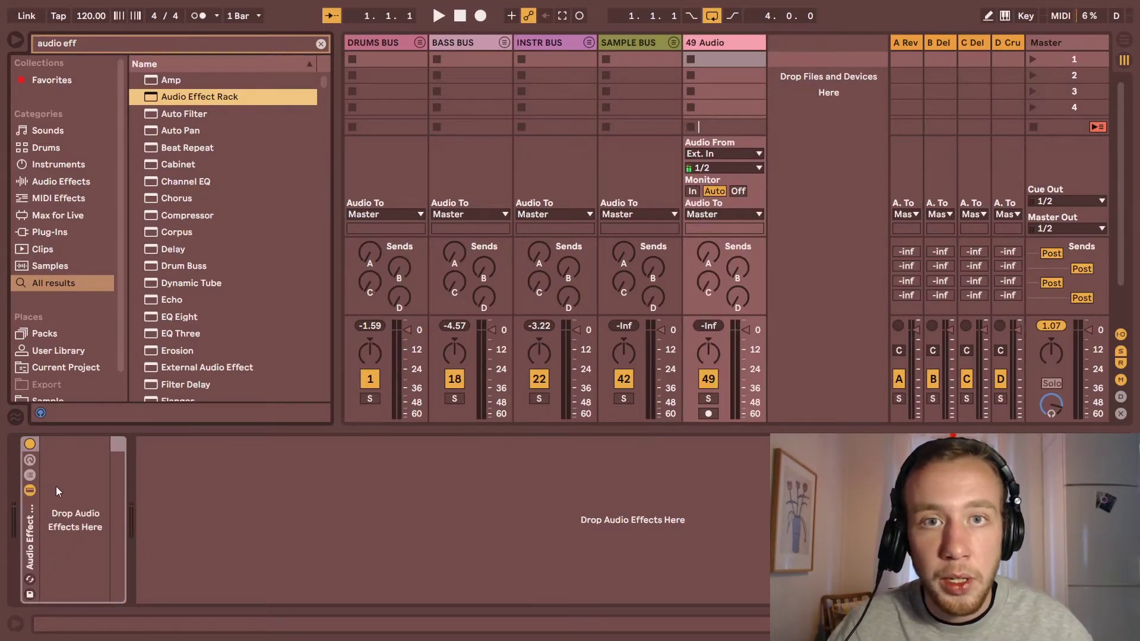
Insert a fifth return track after return track D
right_click(805, 59)
key("Escape")
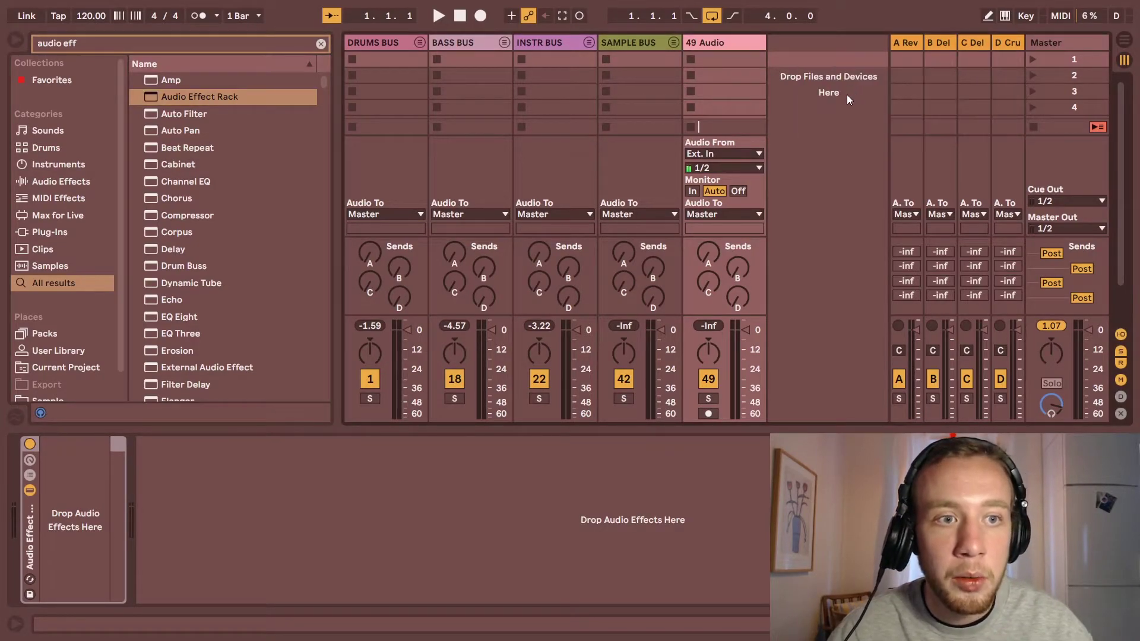
key("ctrl+alt+t")
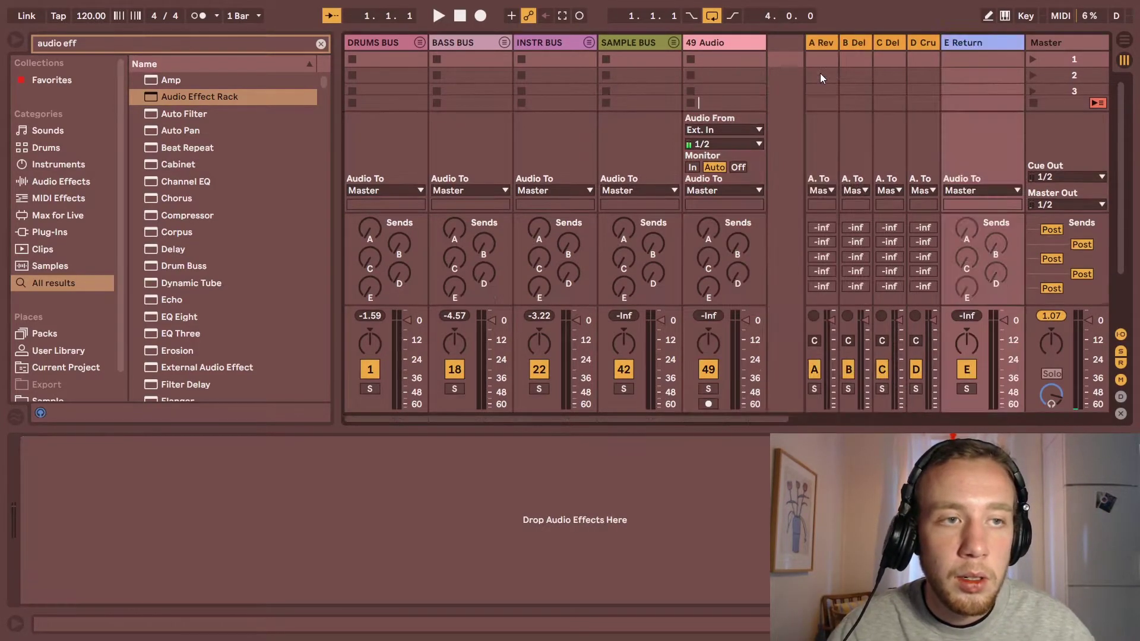
Move the Audio Effect Rack from the 49 Audio track to return track E and delete the 49 Audio track
left_click(720, 43)
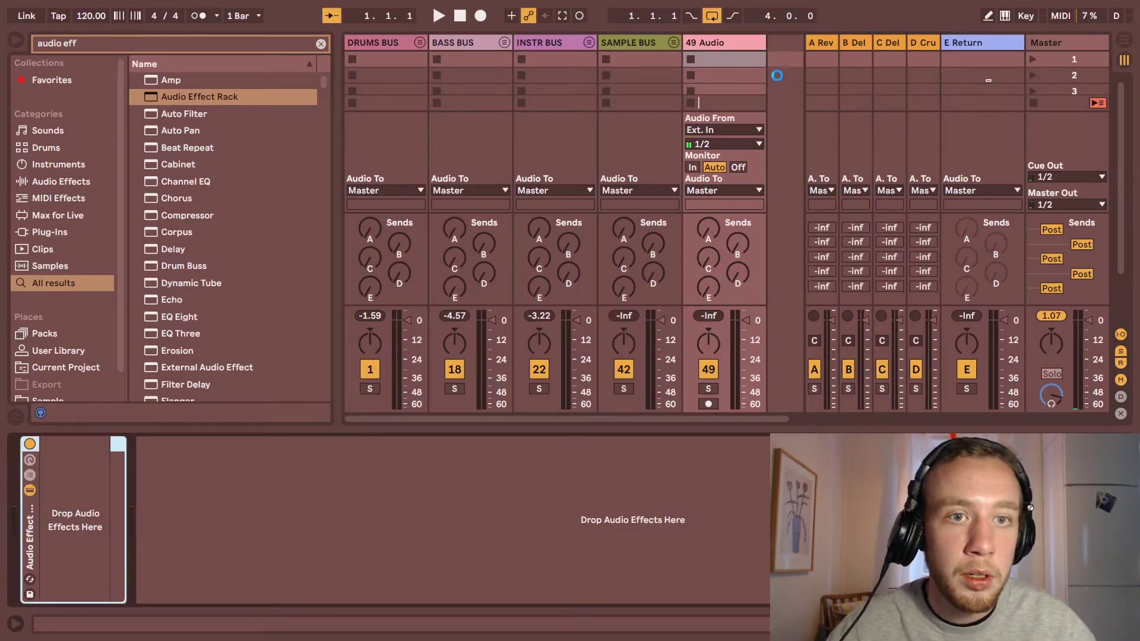
left_click(742, 48)
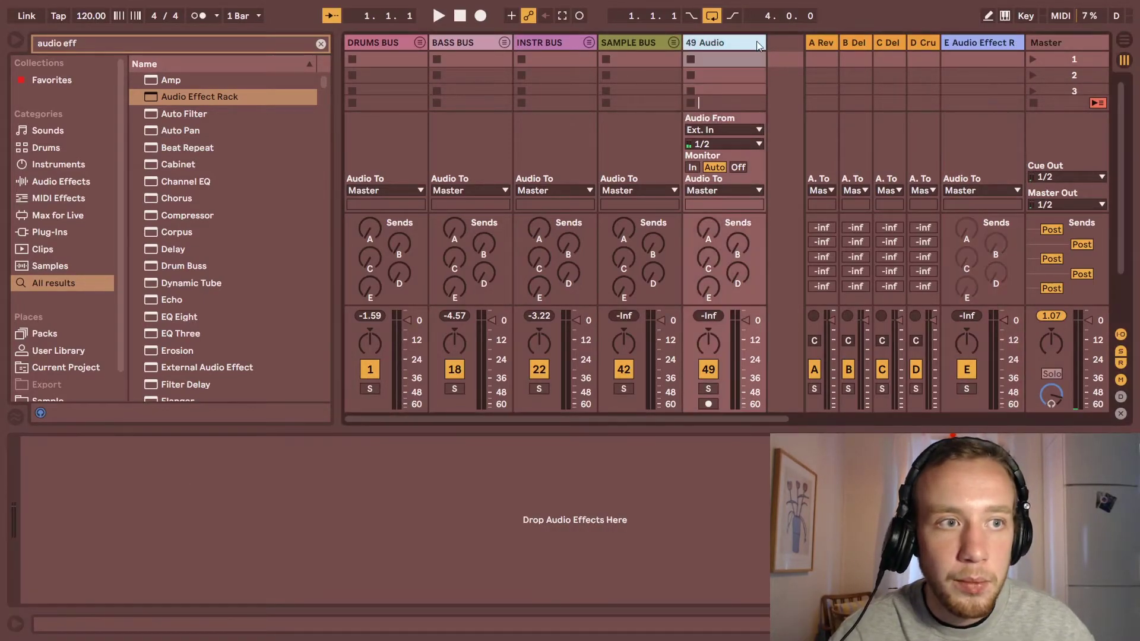
key("Delete")
left_click(981, 45)
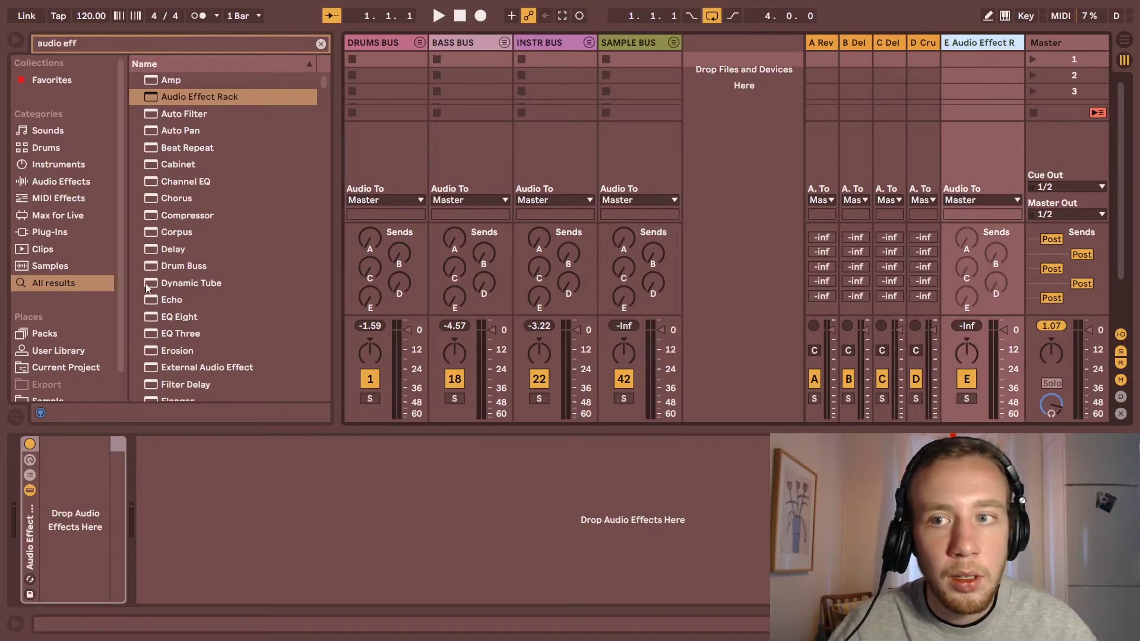
left_click(73, 498)
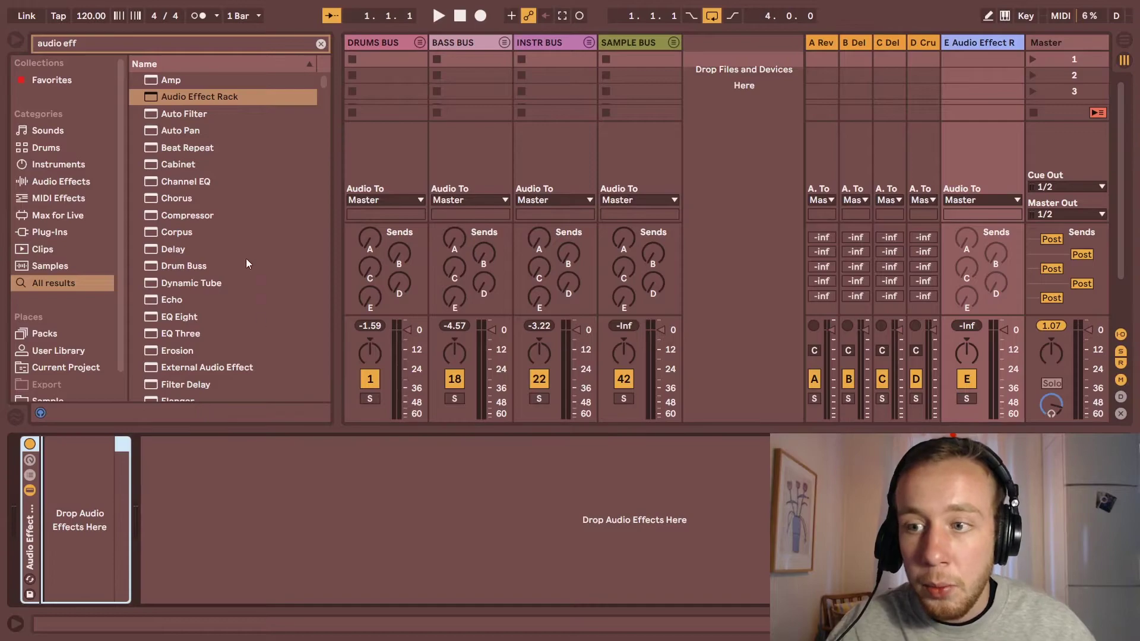
Clear the browser search and load the SoundToys Crystallizer plug-in into the Audio Effect Rack on return track E
left_click(67, 232)
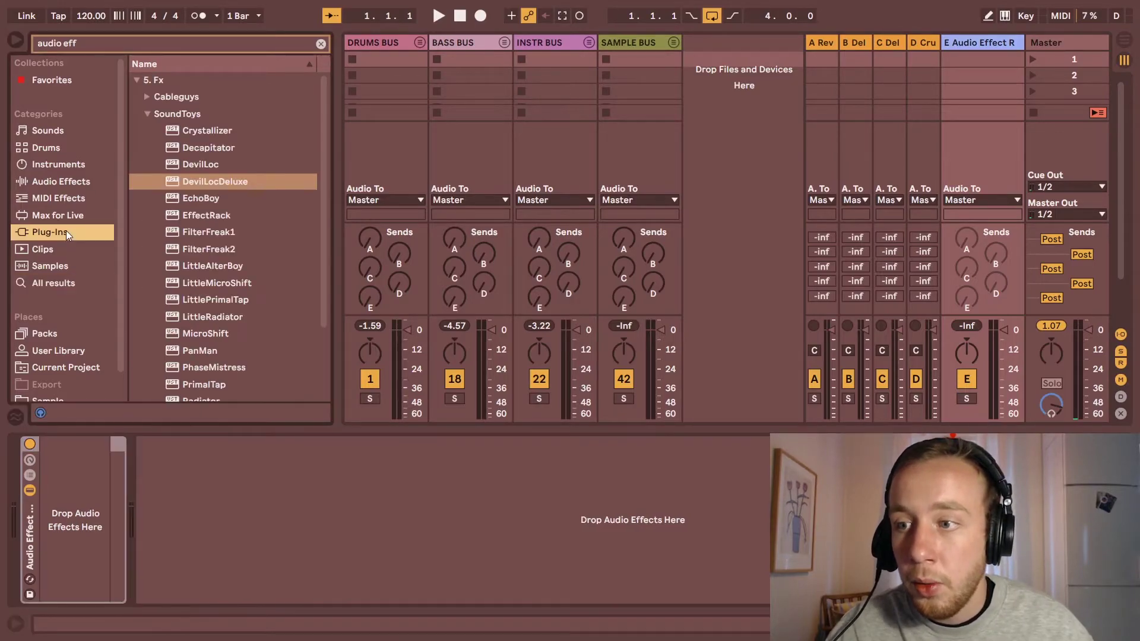
left_click(321, 44)
scroll(225, 118, "down", 5)
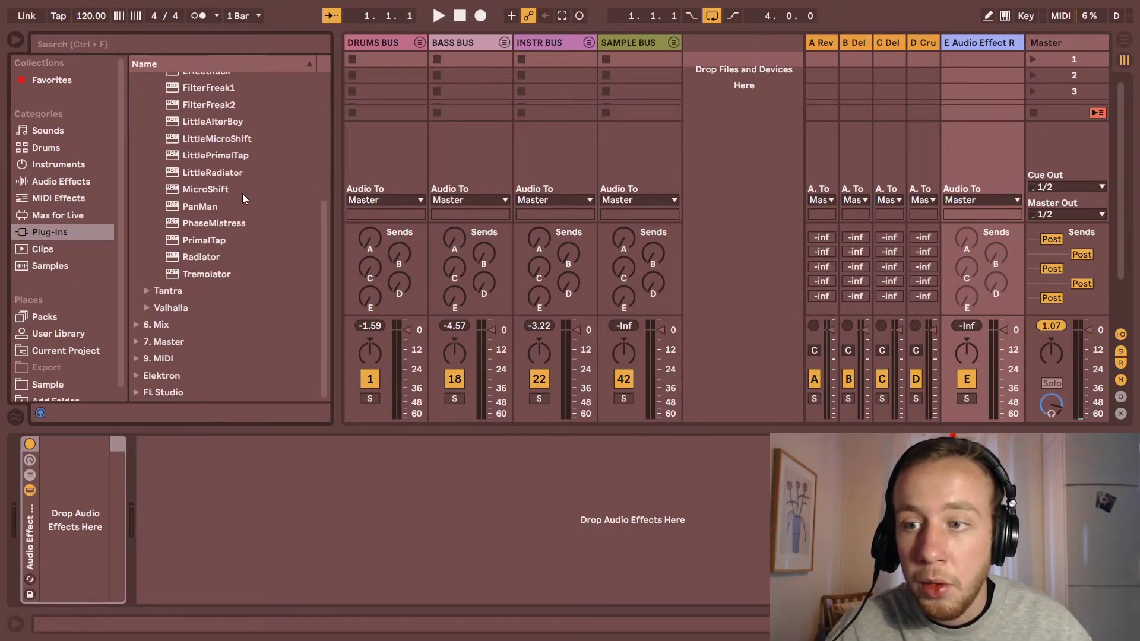
left_click(202, 273)
scroll(203, 238, "up", 4)
scroll(209, 202, "down", 1)
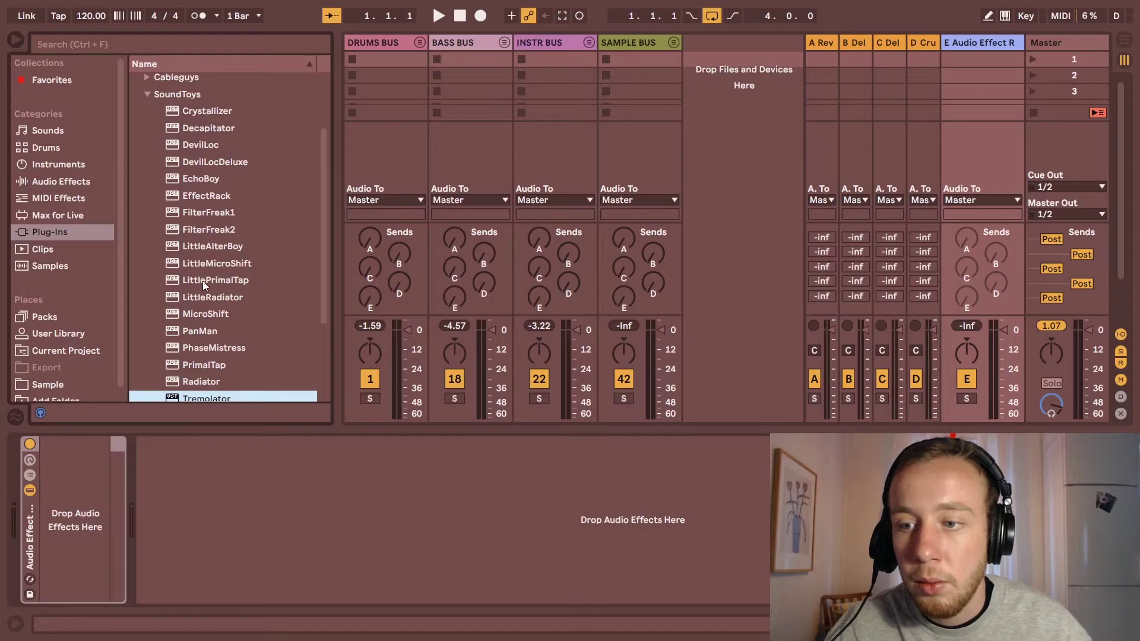
left_click(212, 112)
left_click_drag(197, 111, 61, 514)
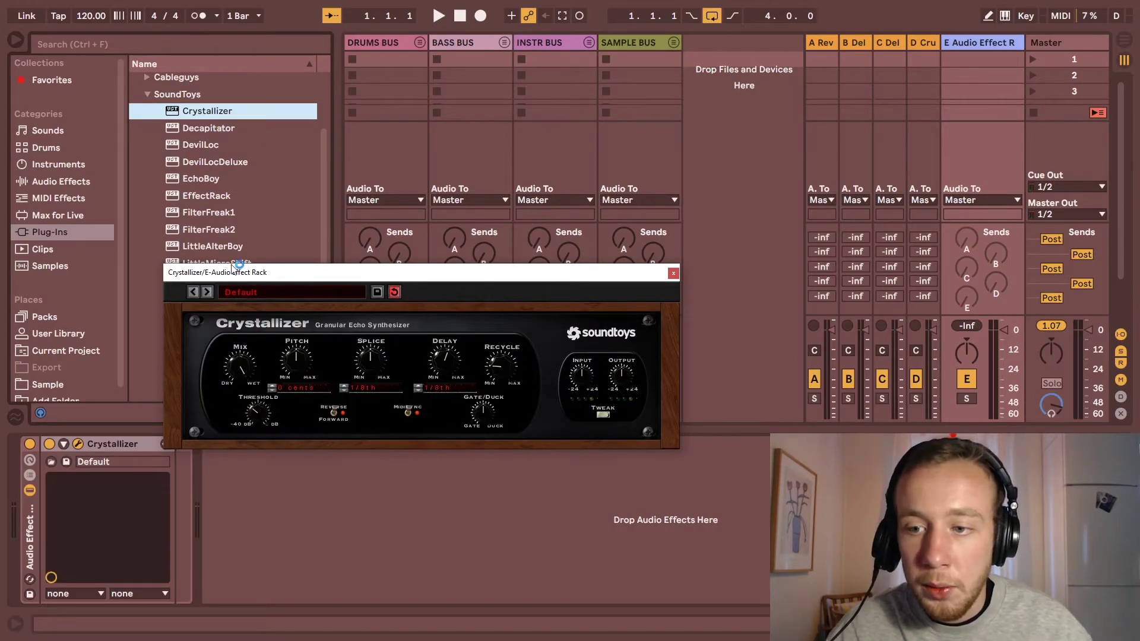
Show the rack's chain list and add Decapitator as a second chain below the Crystallizer chain
left_click(30, 475)
key("ctrl+alt+p")
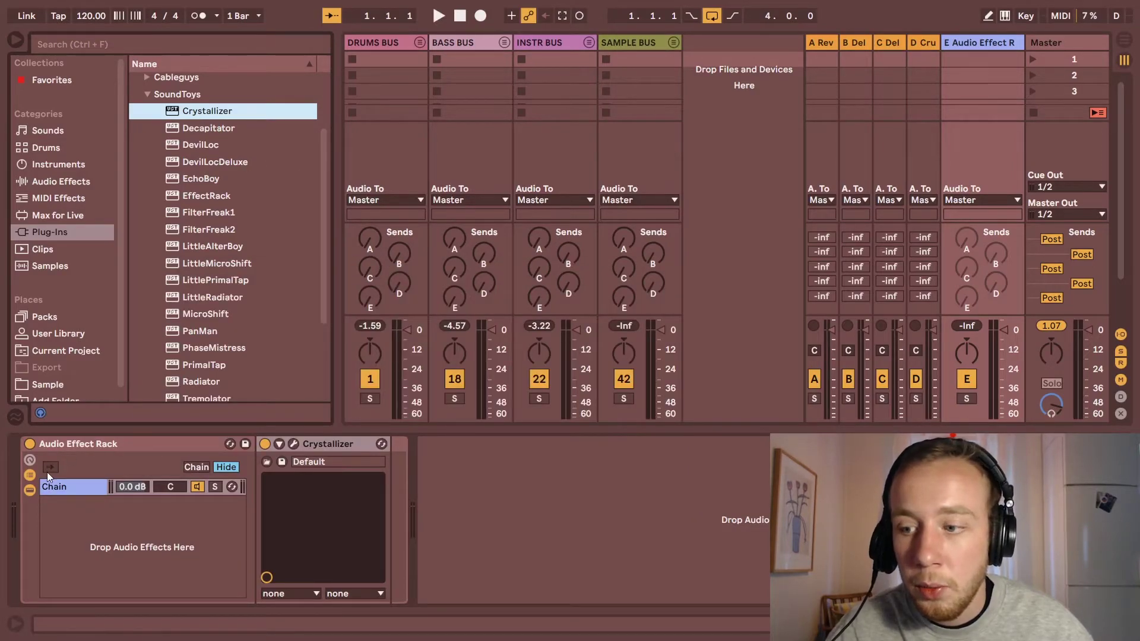
left_click_drag(208, 128, 208, 403)
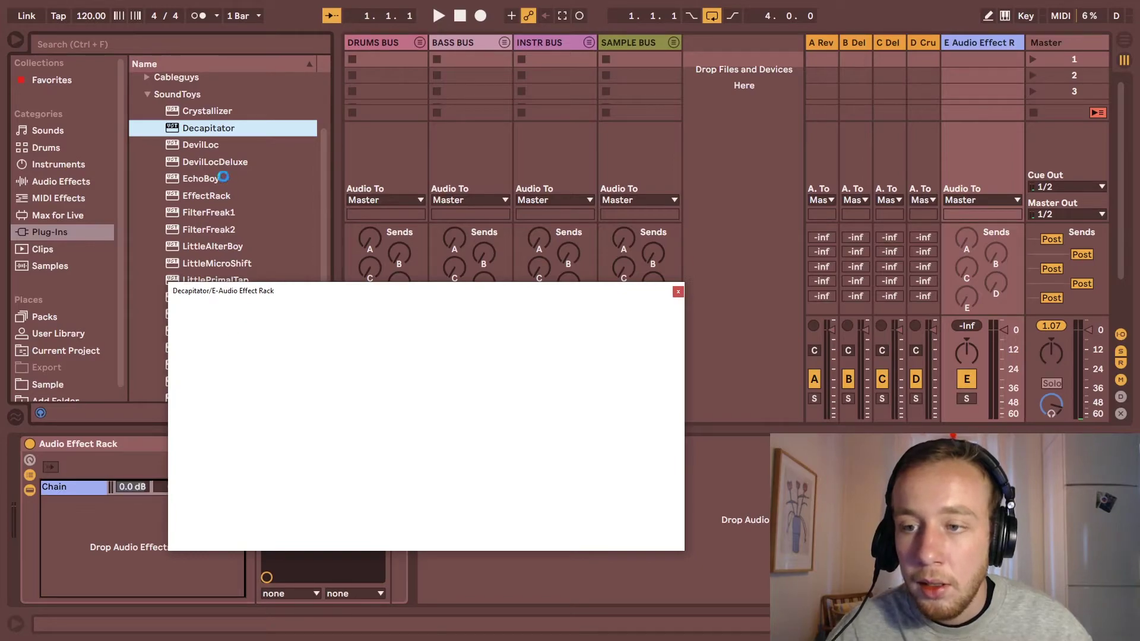
key("ctrl+alt+p")
key("Down")
key("Return")
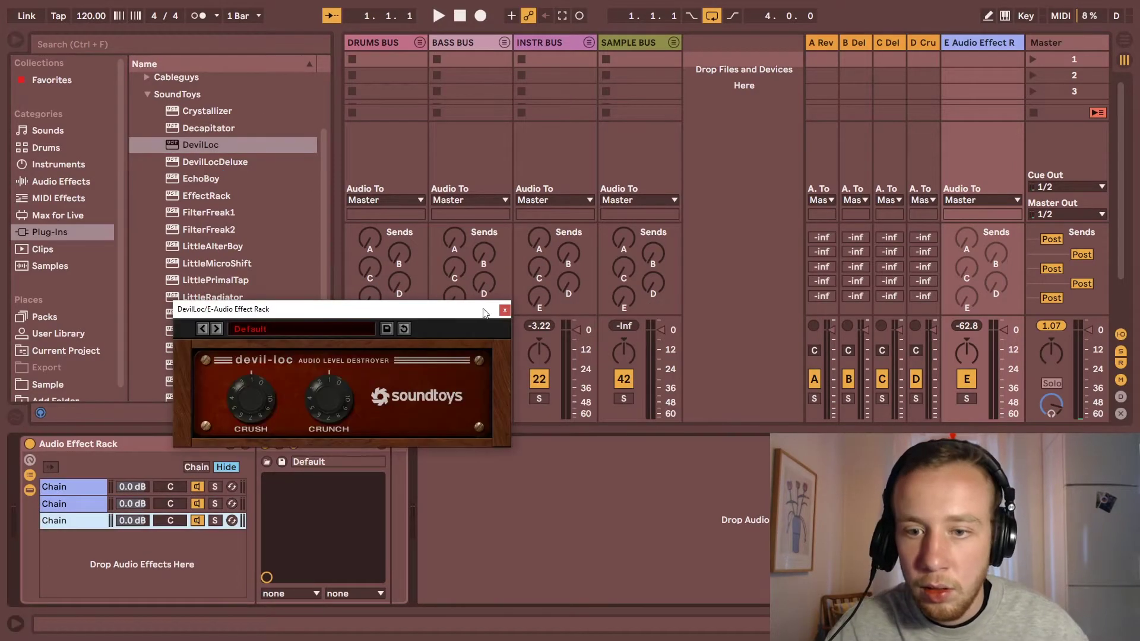
key("ctrl+alt+p")
key("ctrl+z")
Add FilterFreak2, MicroShift and PanMan to the rack, each as its own new chain
left_click(201, 179)
double_click(205, 230)
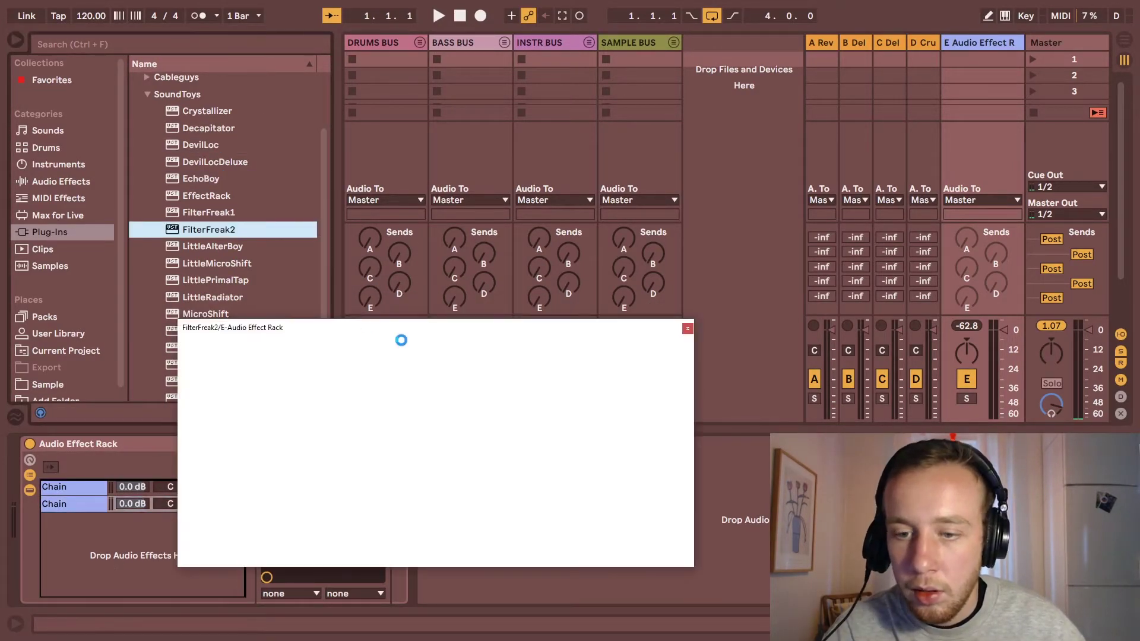
key("ctrl+alt+p")
key("Down")
key("Down")
key("Return")
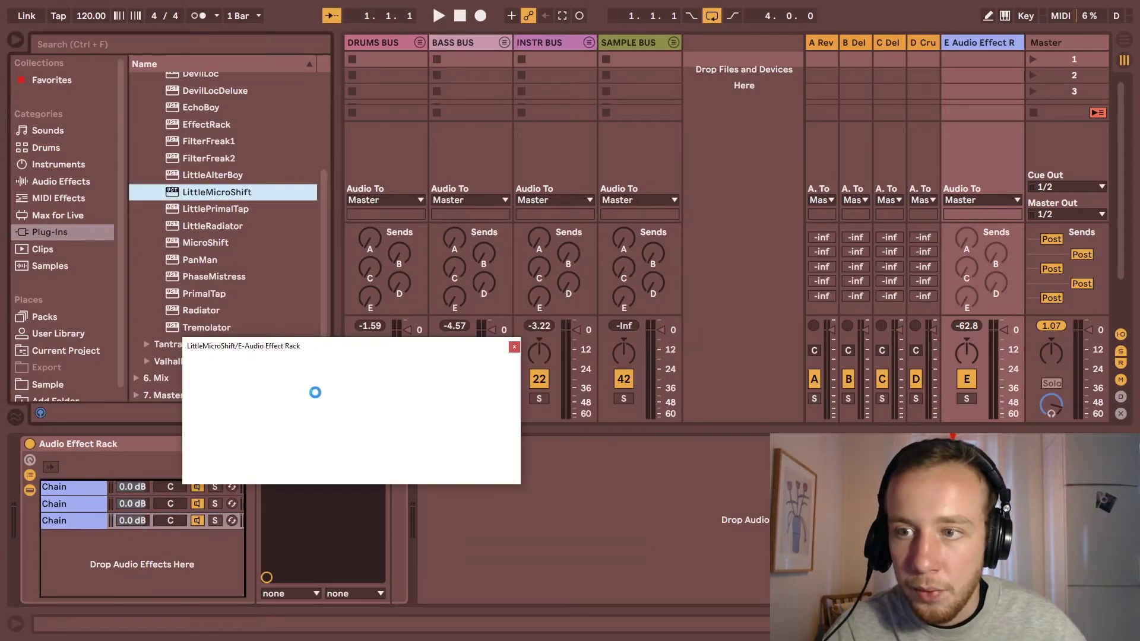
key("ctrl+alt+p")
double_click(198, 243)
double_click(200, 261)
left_click(701, 382)
key("ctrl+alt+p")
Add PhaseMistress, PrimalTap, Radiator and Tremolator to the rack as four more separate chains
double_click(214, 276)
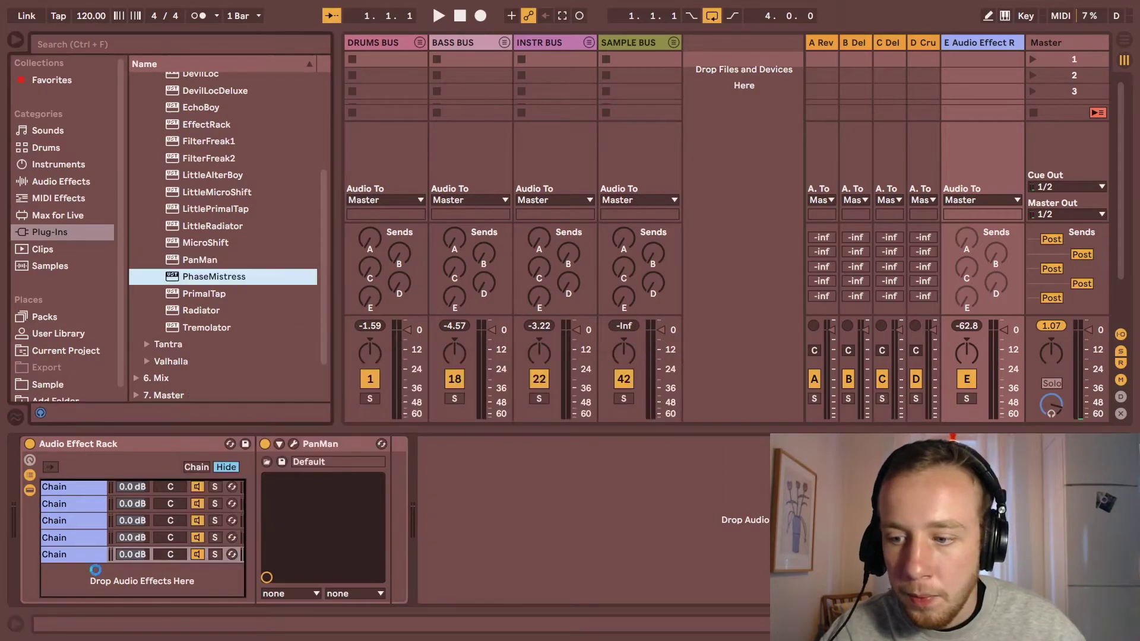
key("ctrl+alt+p")
double_click(203, 293)
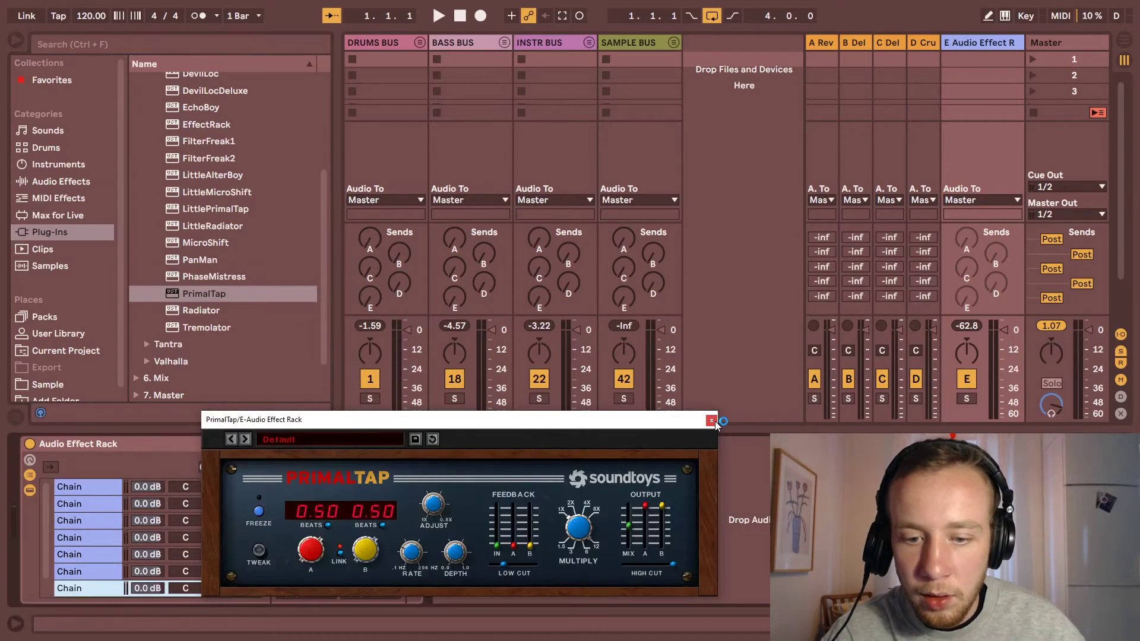
key("ctrl+alt+p")
double_click(201, 310)
key("ctrl+alt+p")
scroll(228, 347, "down", 3)
double_click(202, 274)
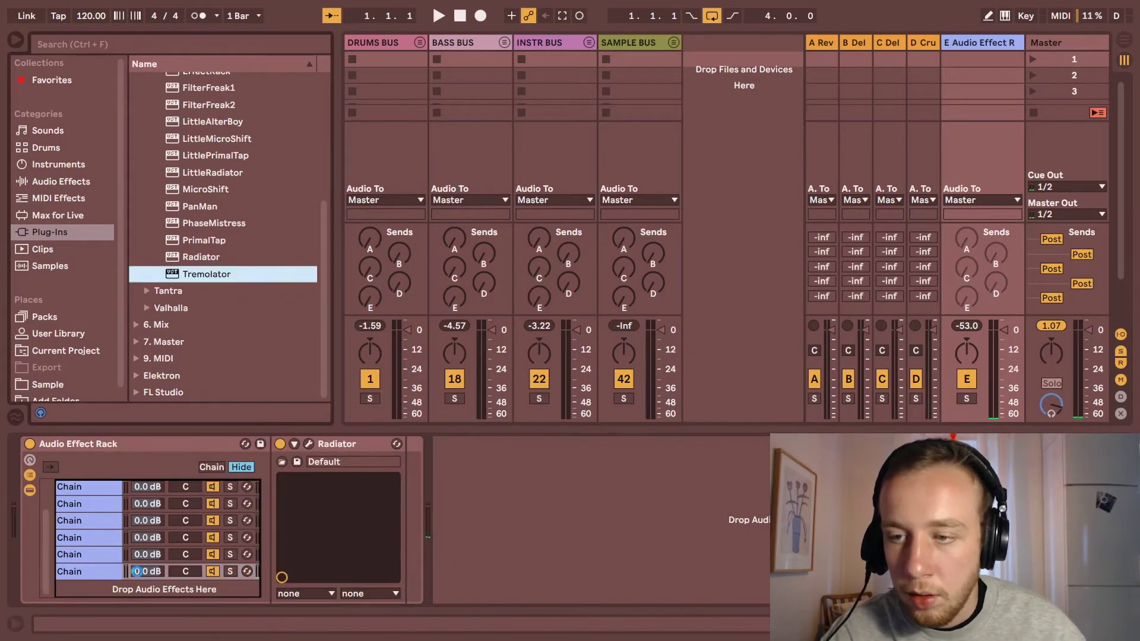
key("ctrl+alt+p")
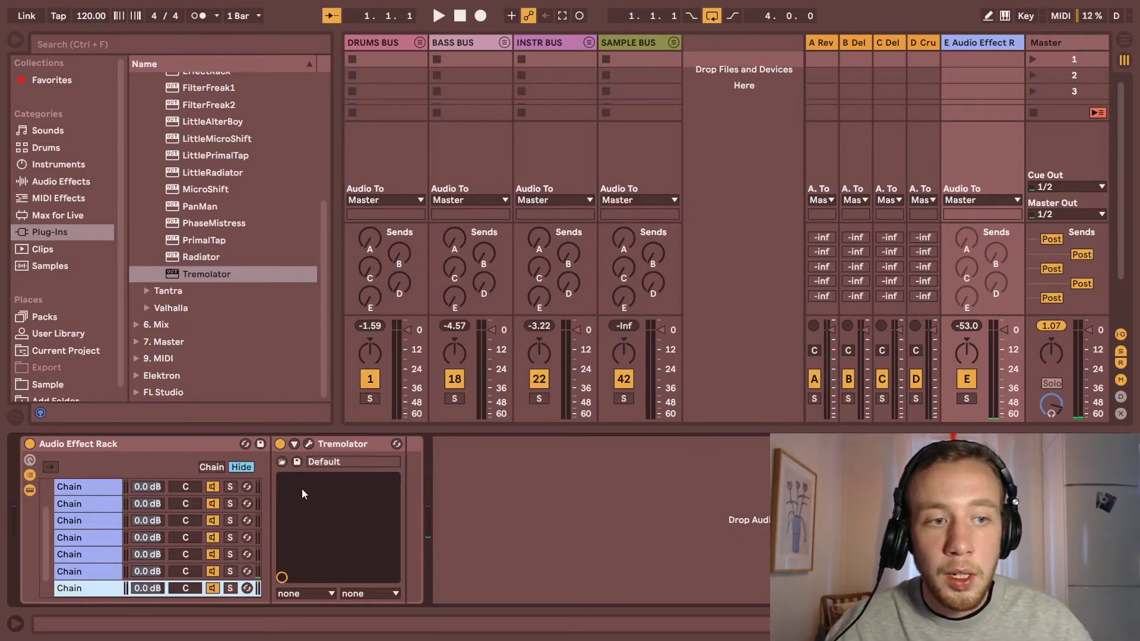
Rename the first chain in the rack as Crystallizer
left_click(98, 520)
left_click(87, 489)
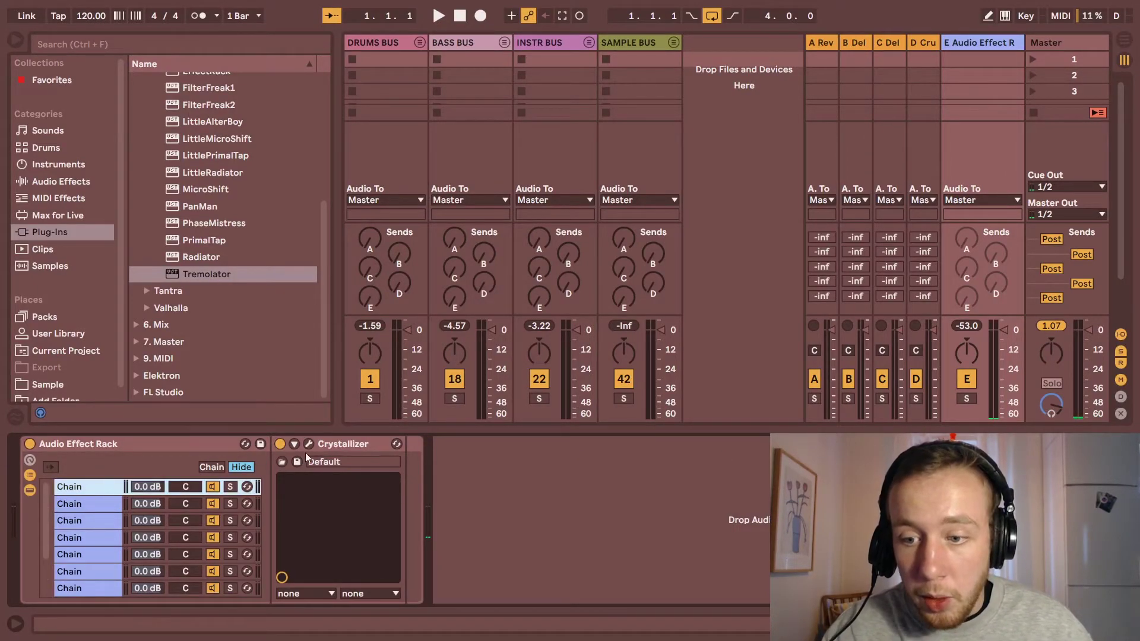
key("ctrl+r")
type("crystaliz")
key("ctrl+a")
type("Crystallizer")
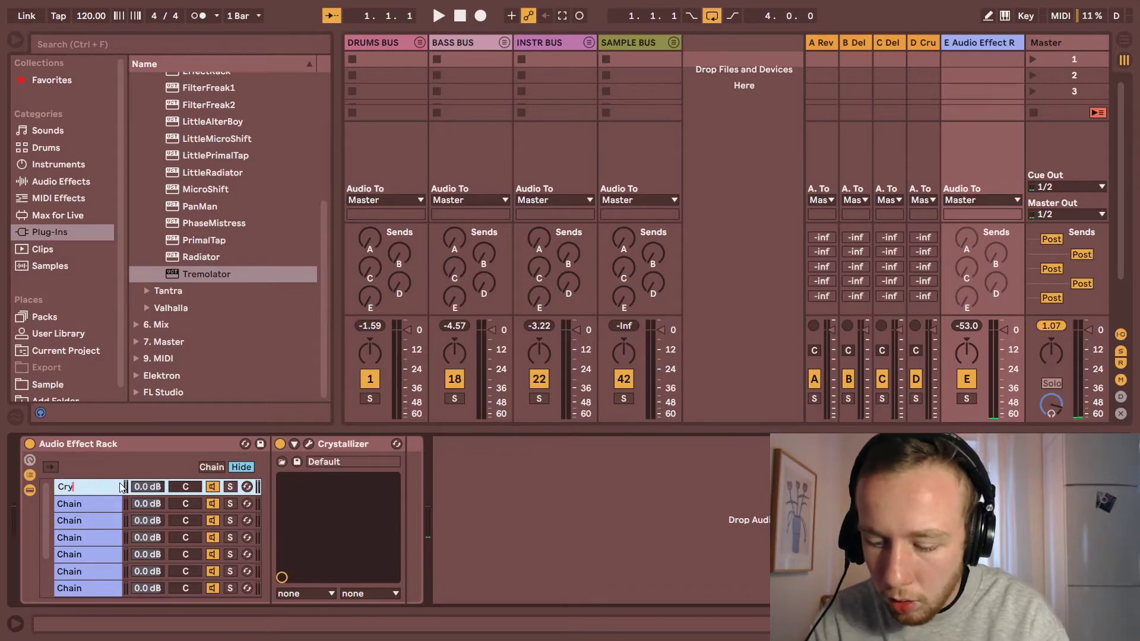
key("Return")
key("Tab")
key("Tab")
Rename the second chain as Decapitator and the third chain as FilterFreak 2
key("Down")
key("ctrl+r")
type("Decapitator")
key("Return")
key("Down")
key("ctrl+r")
type("FilterFreak 2")
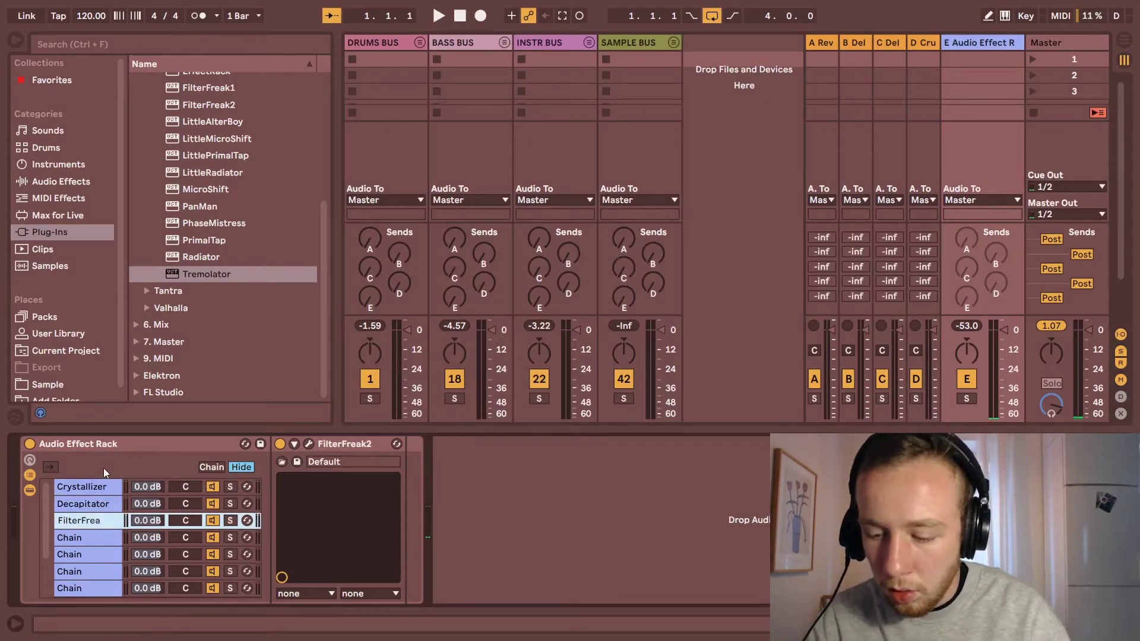
key("Return")
Rename the fourth, fifth and sixth chains as MicroShift, PanMan and PhaseMistress
key("Down")
key("ctrl+r")
type("MicroShift")
key("Return")
key("Down")
key("ctrl+r")
type("PanMan")
key("Return")
key("Down")
key("ctrl+r")
type("PhaseMistress")
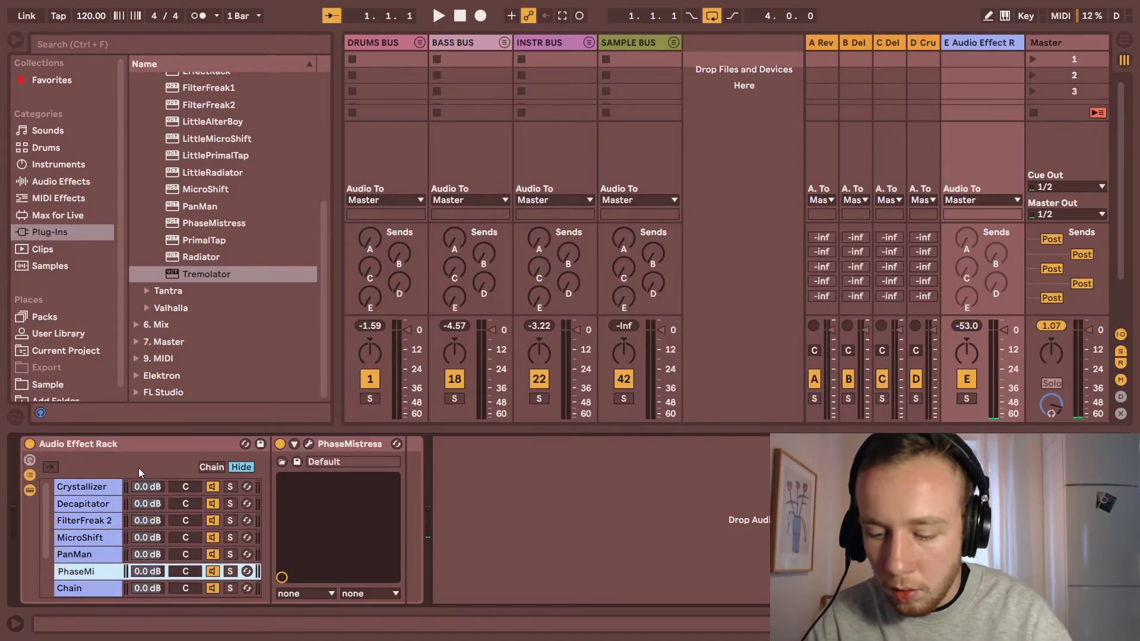
key("Return")
Rename the last three chains in the rack as PrimalTap, Radiator and Tremolator
key("Down")
key("ctrl+r")
type("PrimalTap")
key("Return")
key("Down")
key("ctrl+r")
type("Radiator")
key("Return")
key("Down")
key("ctrl+r")
type("Tremolator")
Distribute the zones of all chains equally across the full chain selector range and map the Chain Selector to Macro 1
left_click(214, 468)
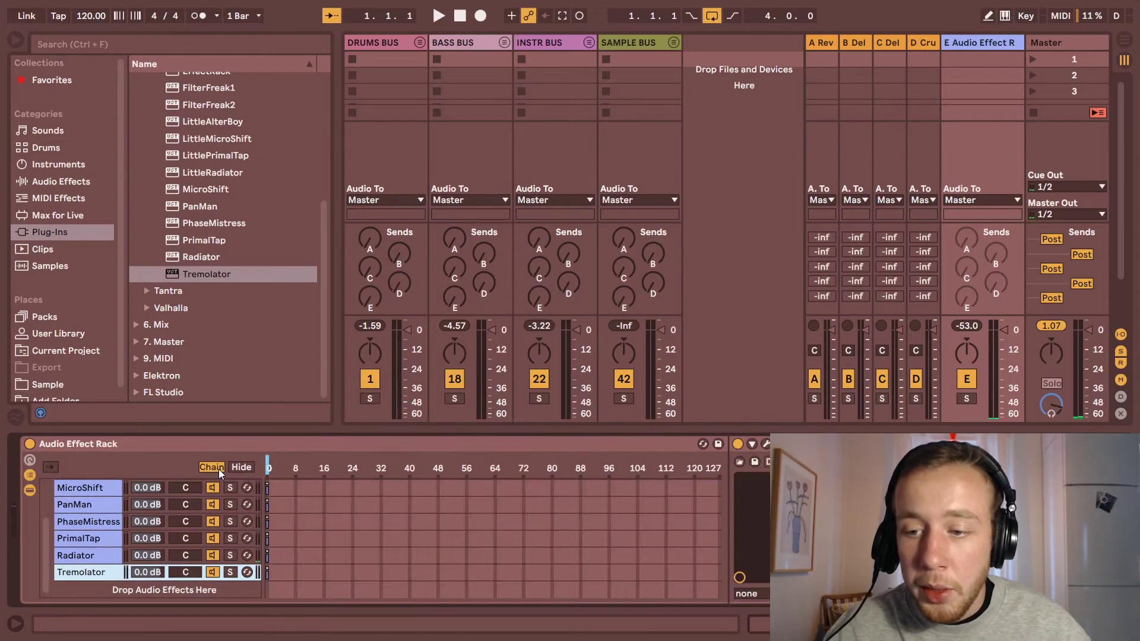
left_click(147, 553)
key("ctrl+a")
left_click_drag(270, 505, 721, 505)
right_click(430, 505)
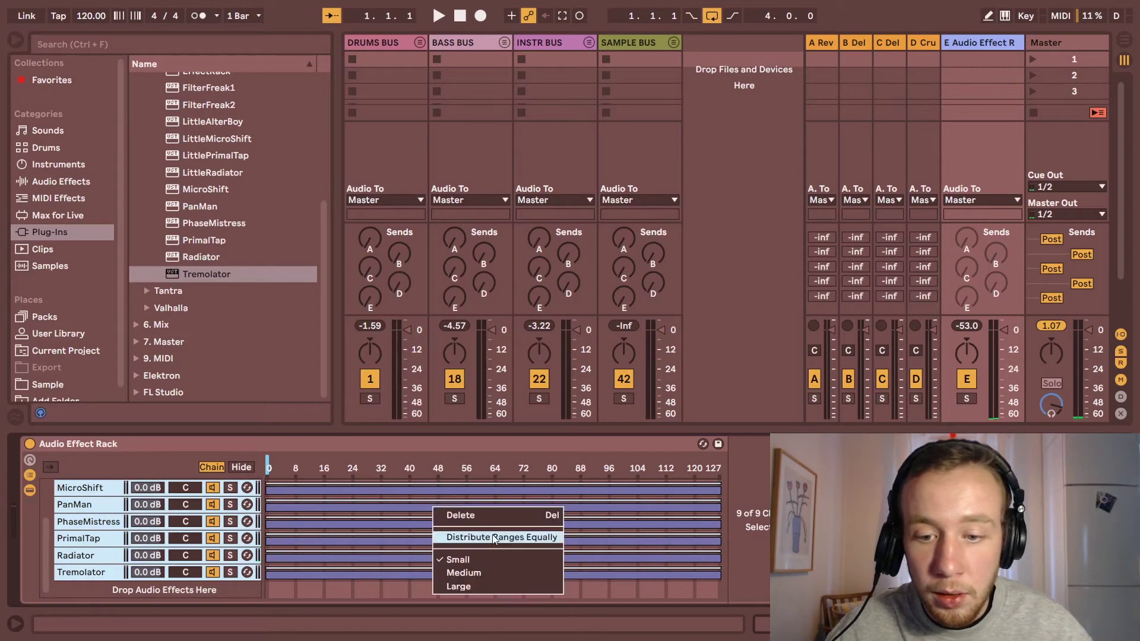
left_click(492, 536)
scroll(427, 523, "up", 3)
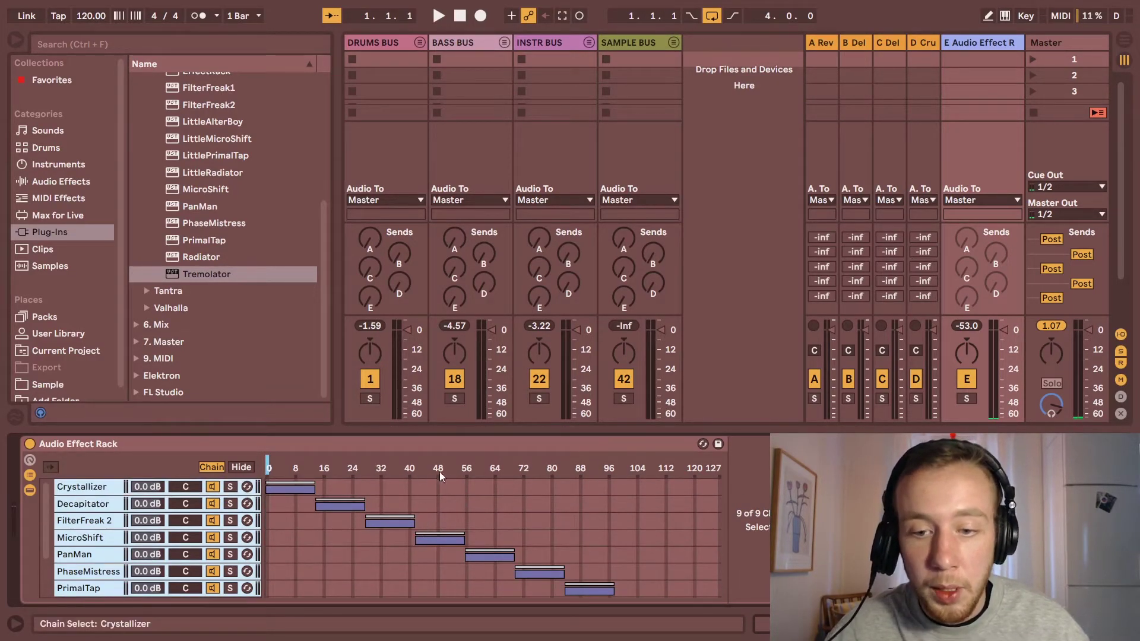
right_click(311, 463)
left_click(389, 358)
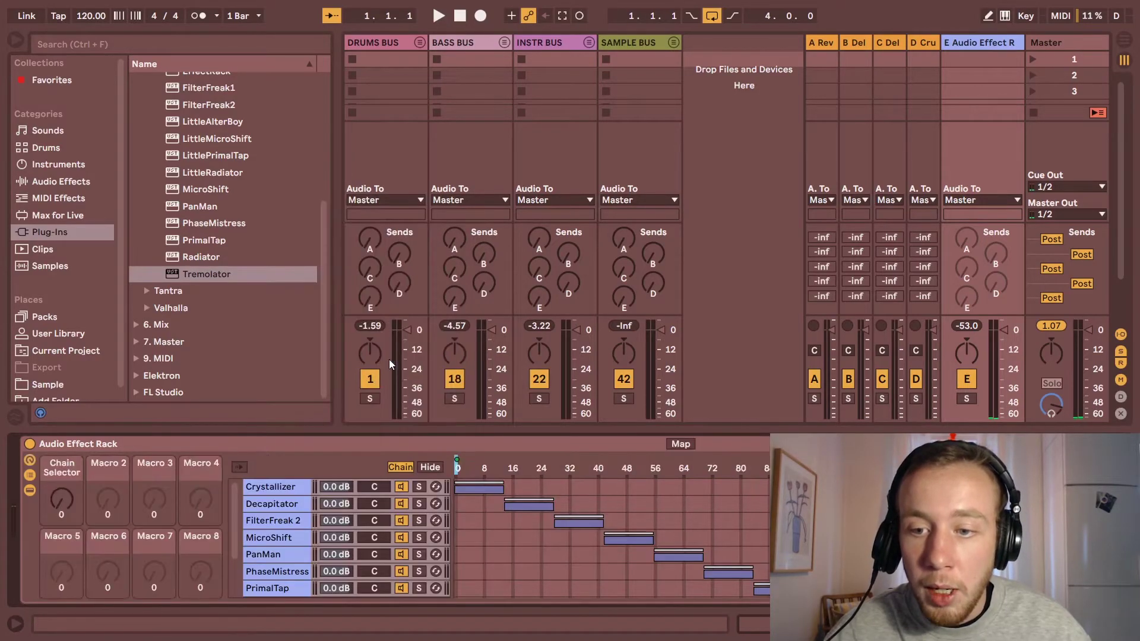
Rename the Chain Selector macro as FX Selector and map it to MIDI channel 14, CC 8
right_click(69, 464)
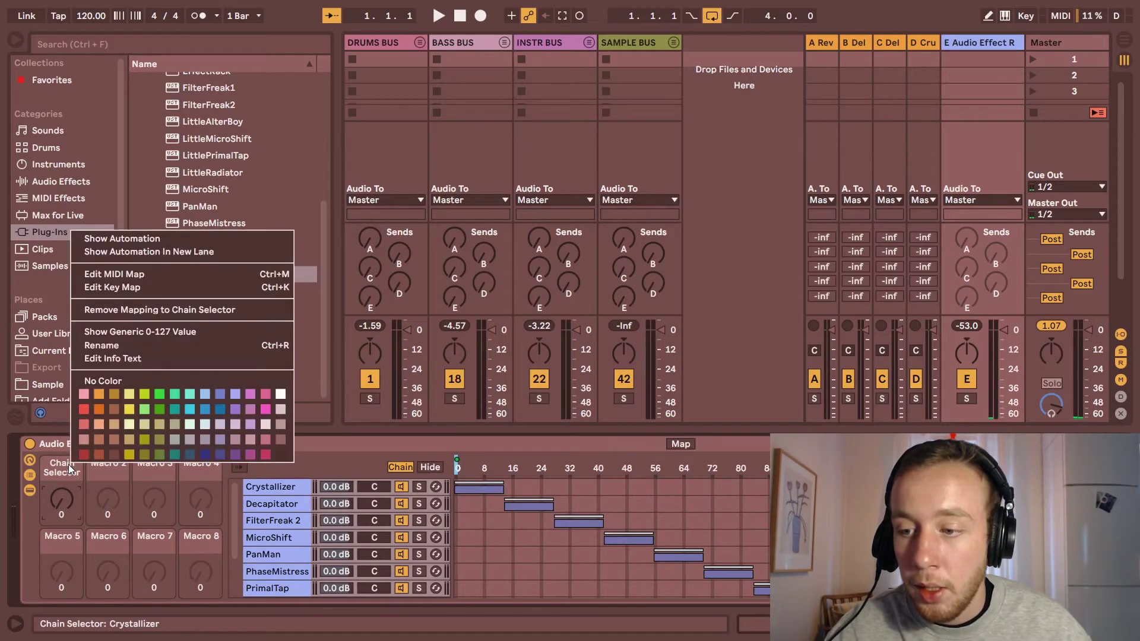
left_click(131, 349)
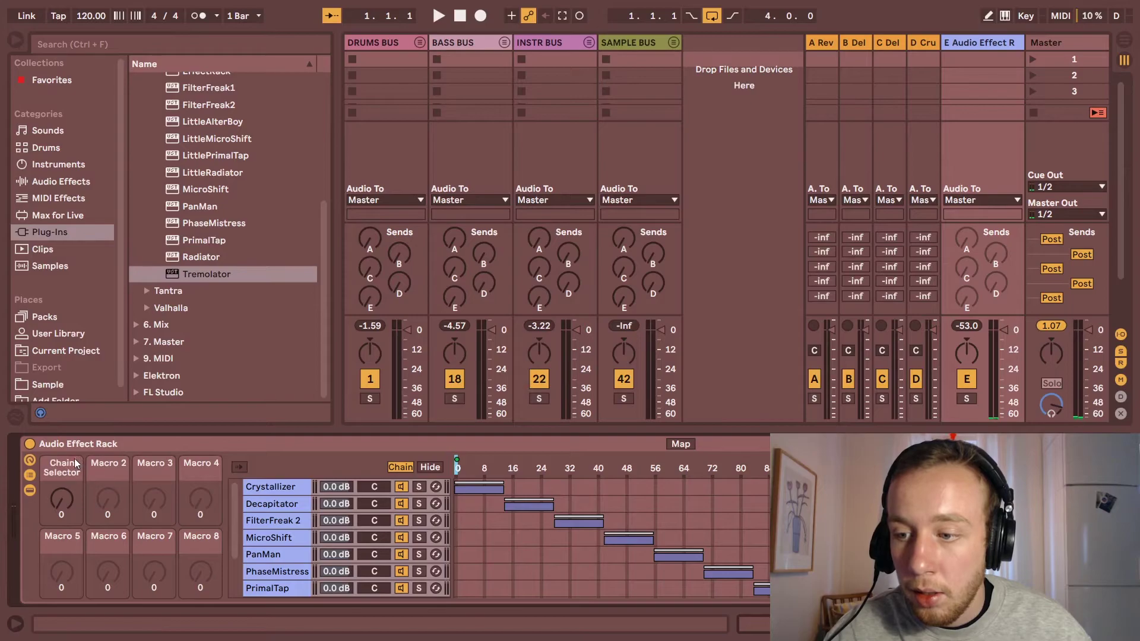
type("FX")
key("Return")
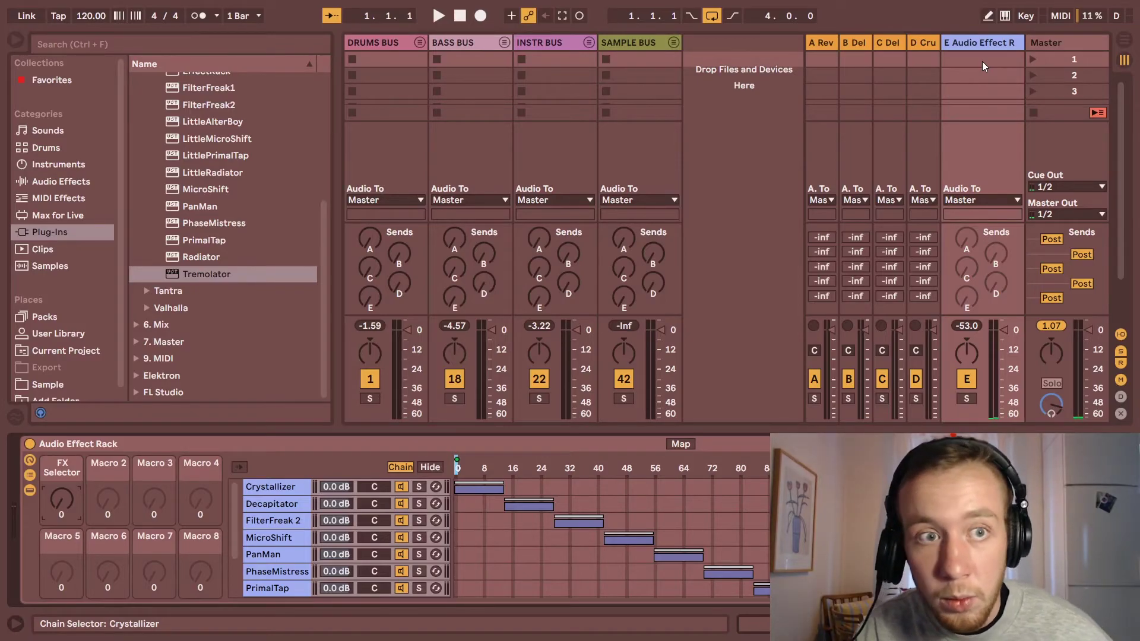
left_click(1060, 16)
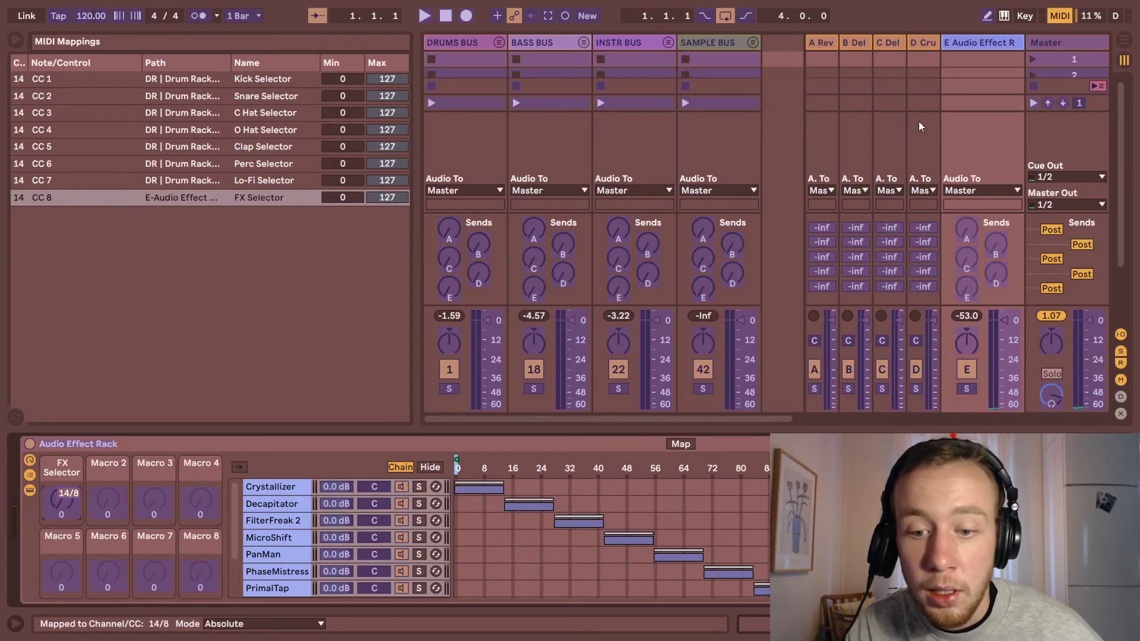
left_click(1060, 16)
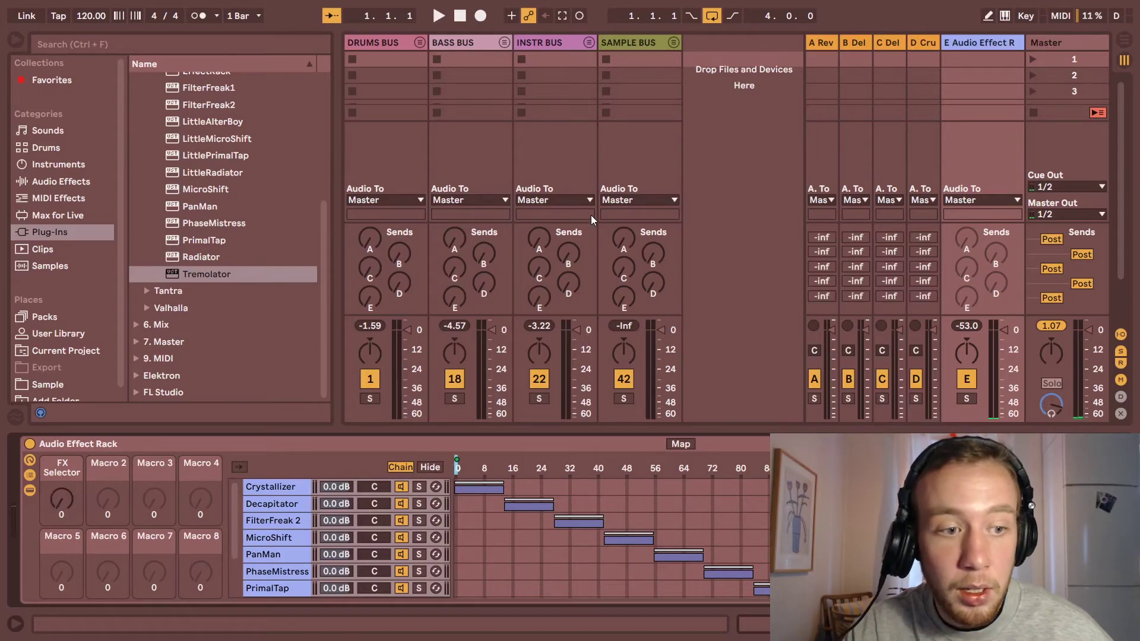
Rename return track E as Multi
key("ctrl+r")
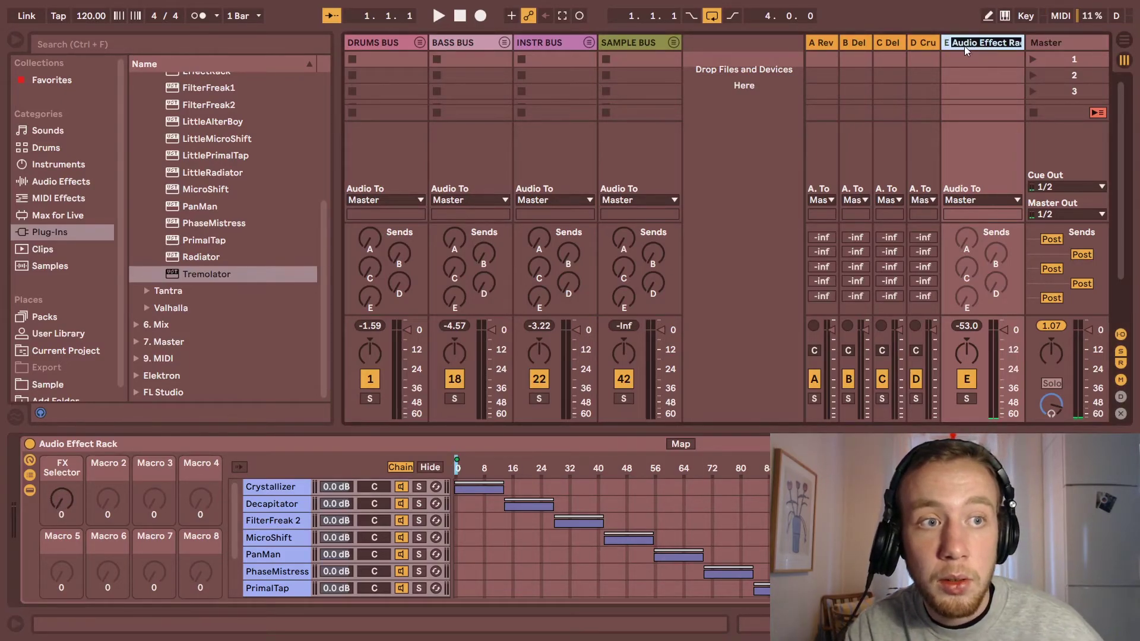
type("E Multi")
key("Return")
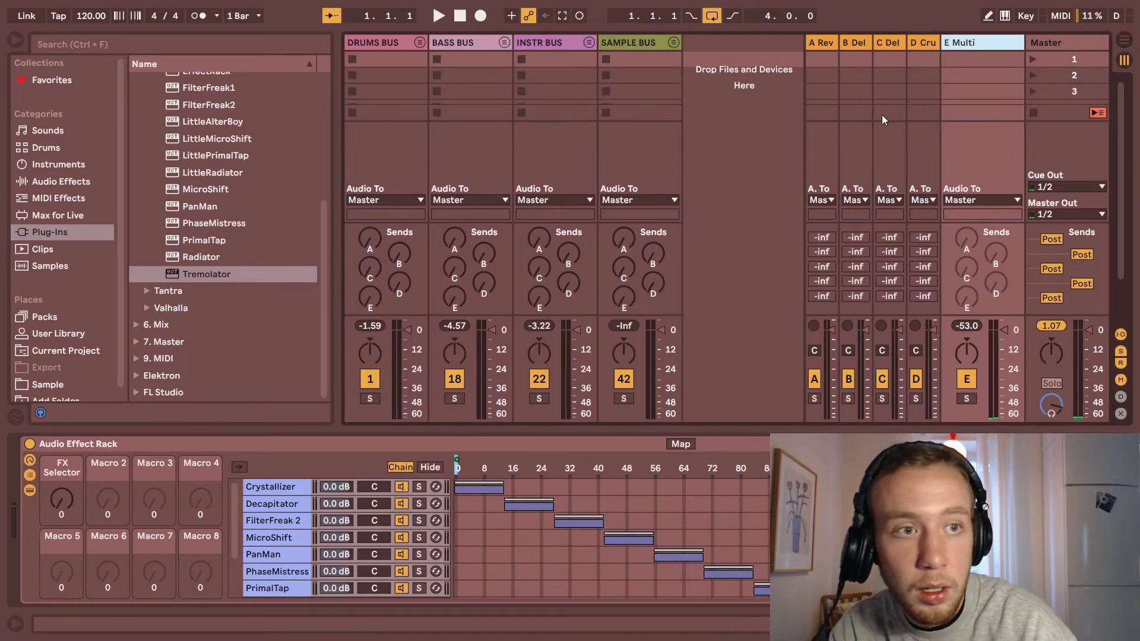
Narrow return track E to the compact width of the other returns and color it orange like them
left_click(976, 46)
left_click(941, 42)
left_click(908, 42)
left_click(867, 46)
left_click(1014, 45)
right_click(1009, 41)
key("Escape")
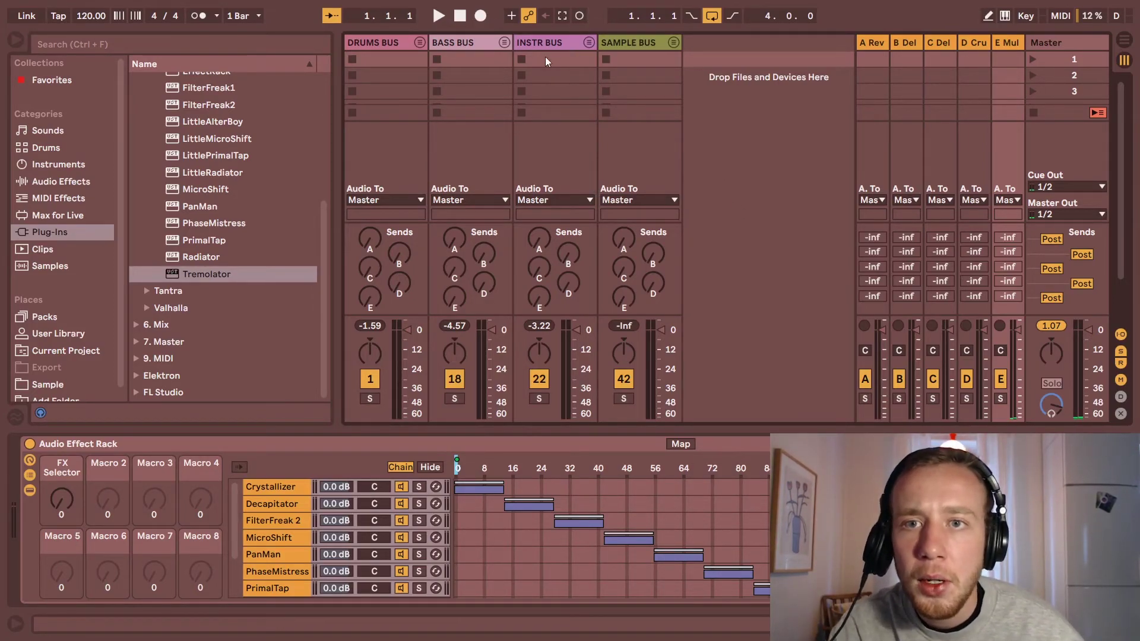
Unfold the INSTR BUS group and select its EZkeys track
left_click(587, 42)
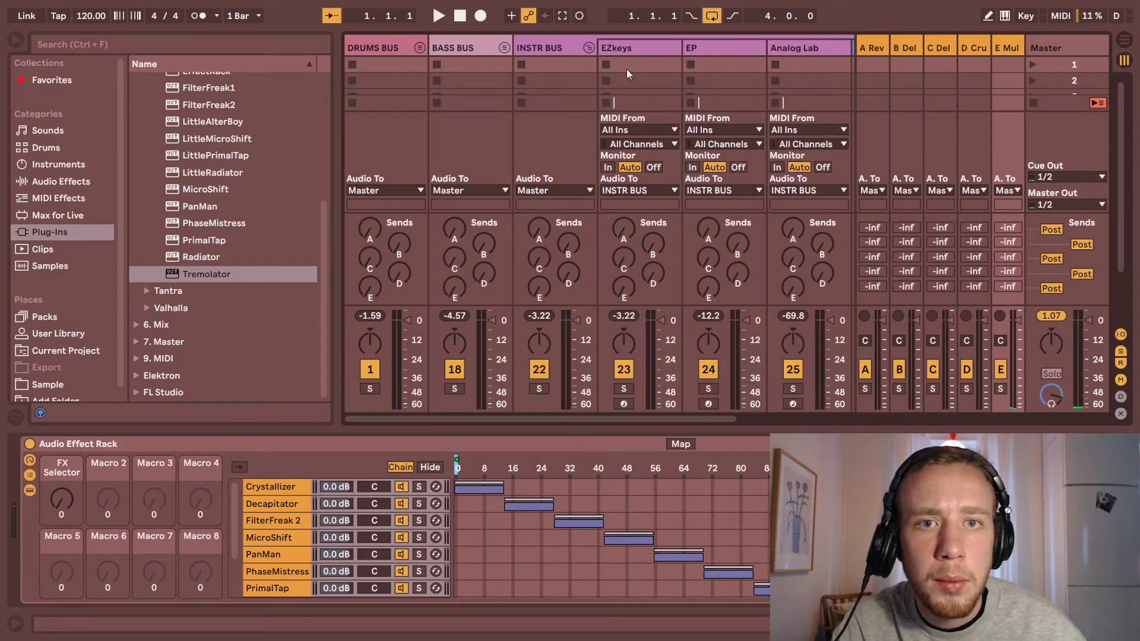
scroll(626, 69, "right", 1)
left_click(603, 51)
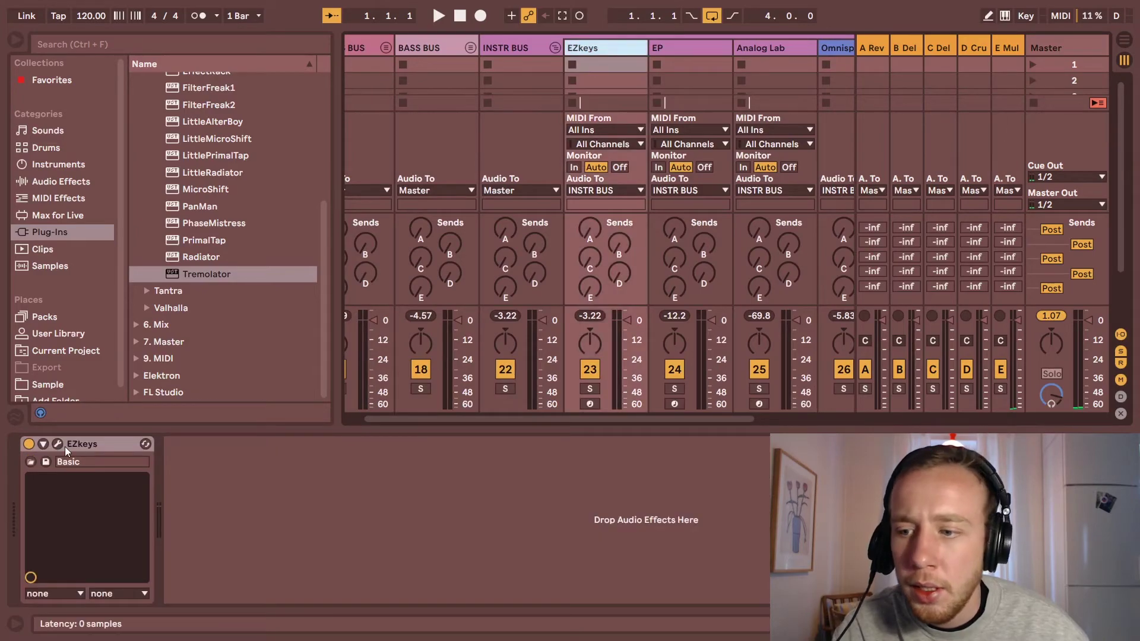
Open EZkeys, build a four-block progression of Am, Em, G and C from duplicated chord blocks, and audition it
left_click(58, 444)
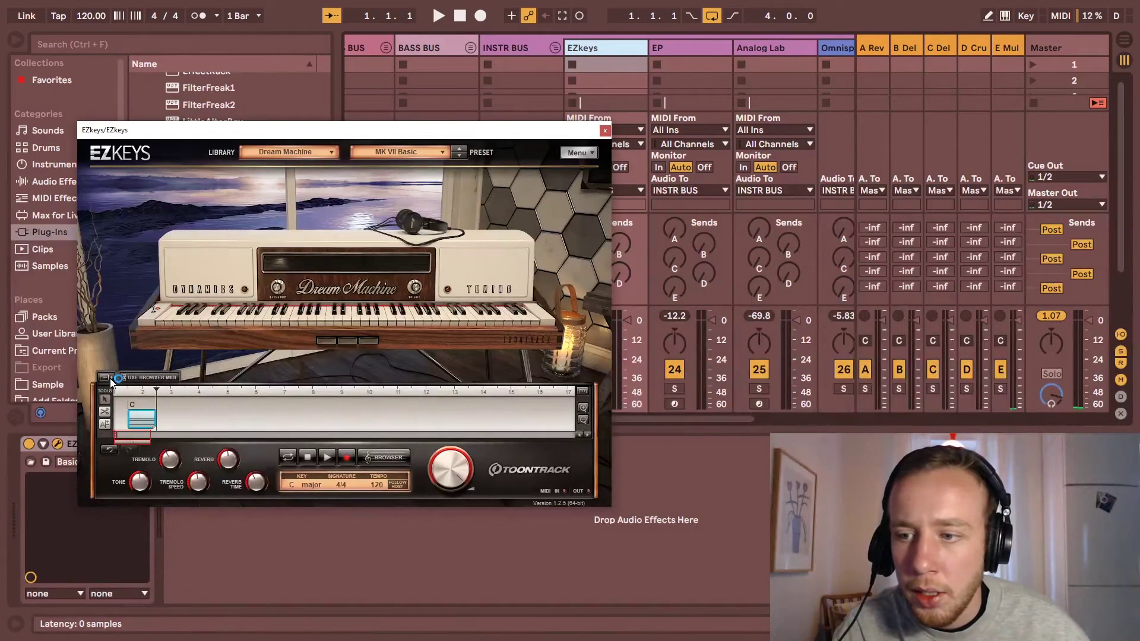
key("ctrl+d")
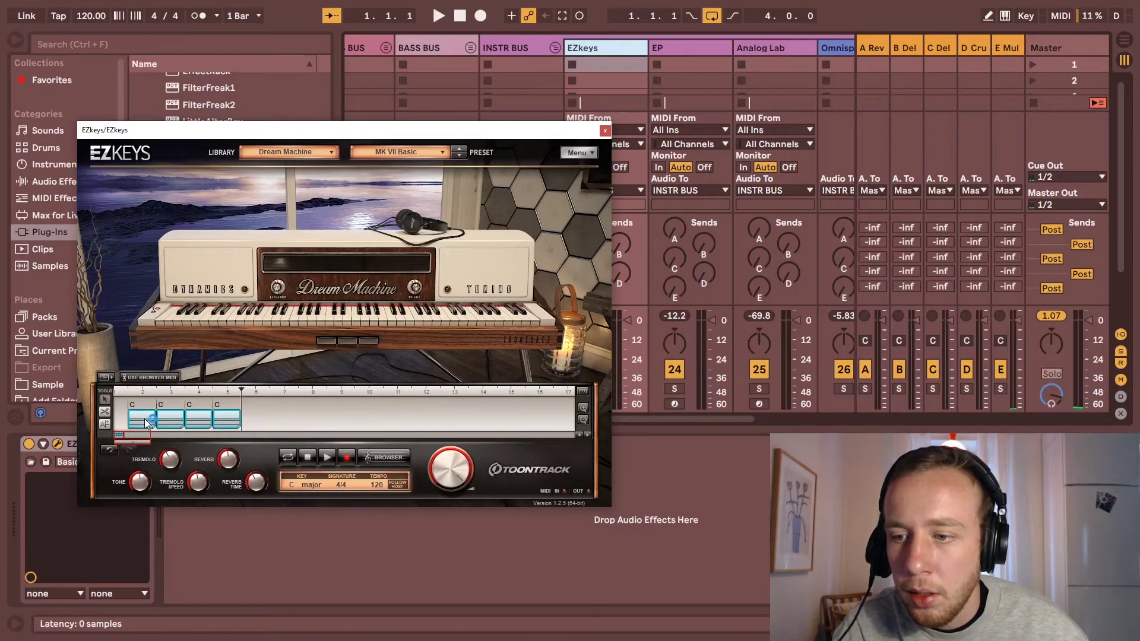
left_click(126, 404)
left_click(143, 380)
left_click(139, 411)
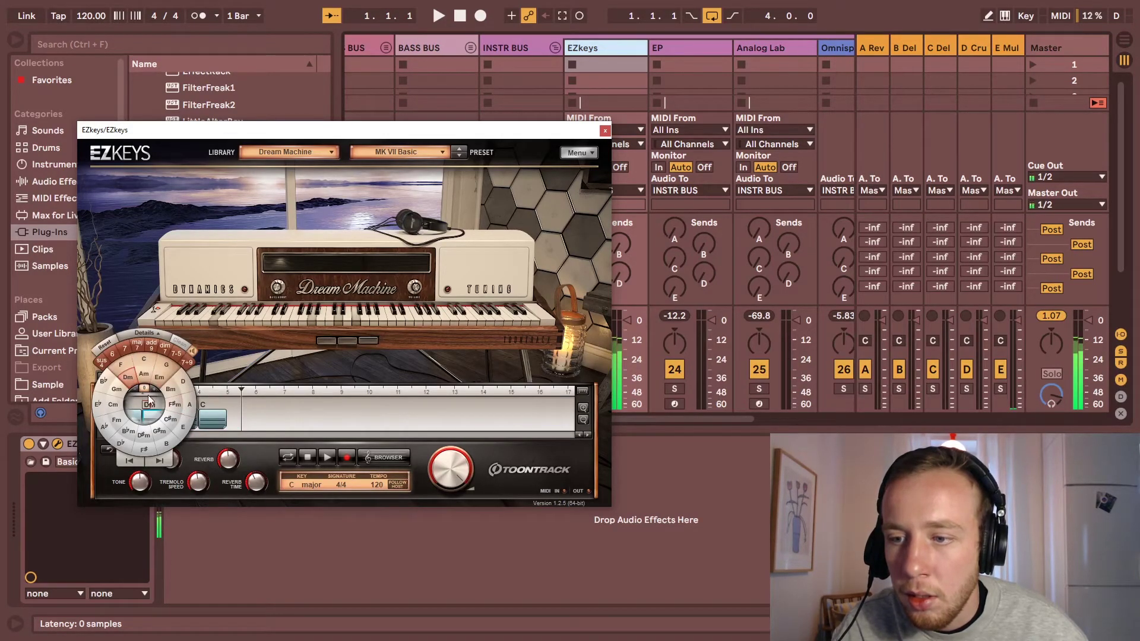
left_click(158, 379)
left_click(174, 413)
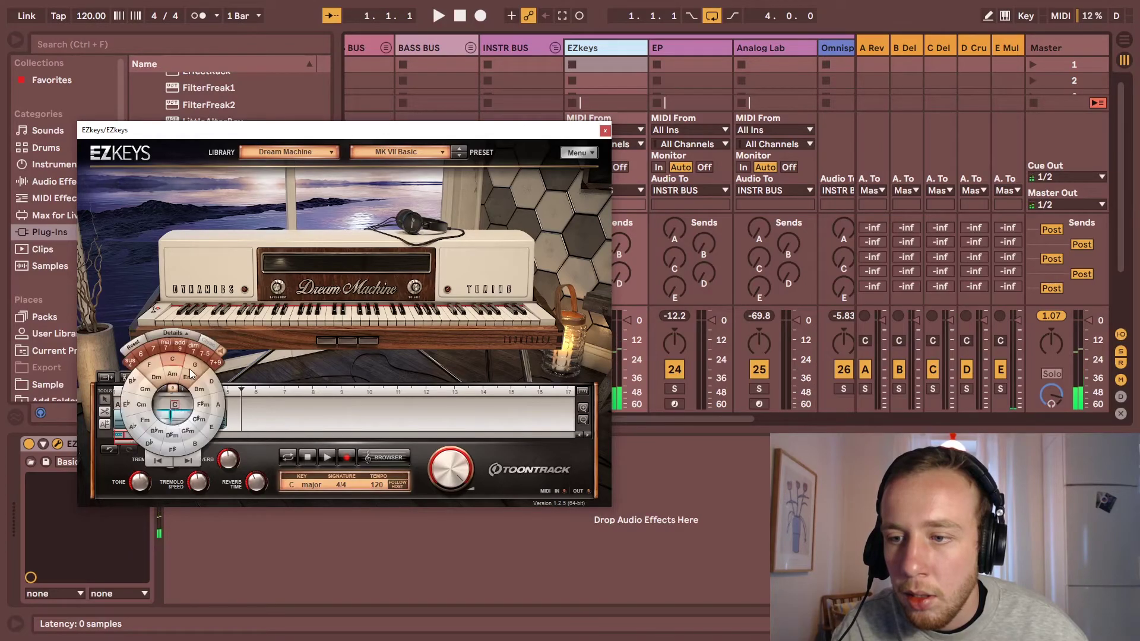
left_click(301, 414)
left_click(212, 418)
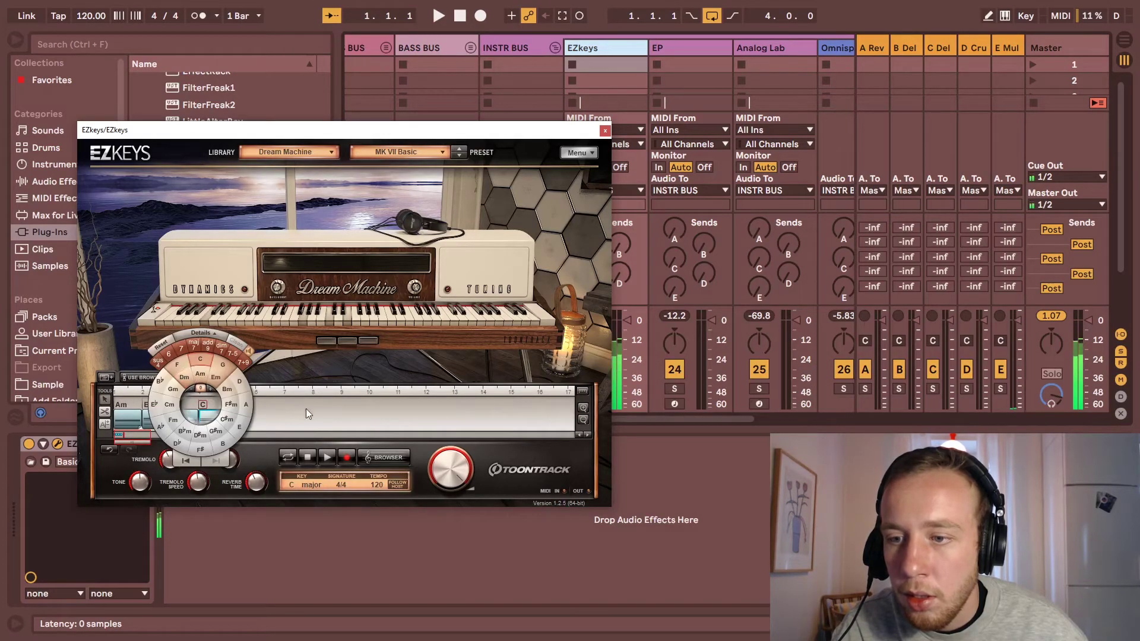
left_click(201, 365)
key("space")
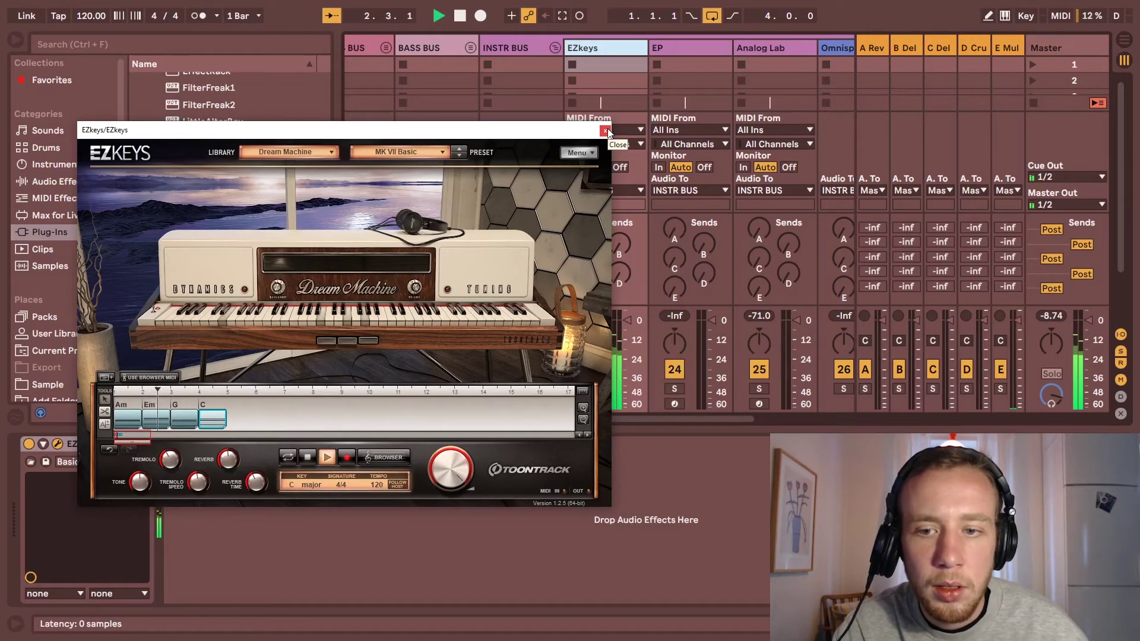
key("space")
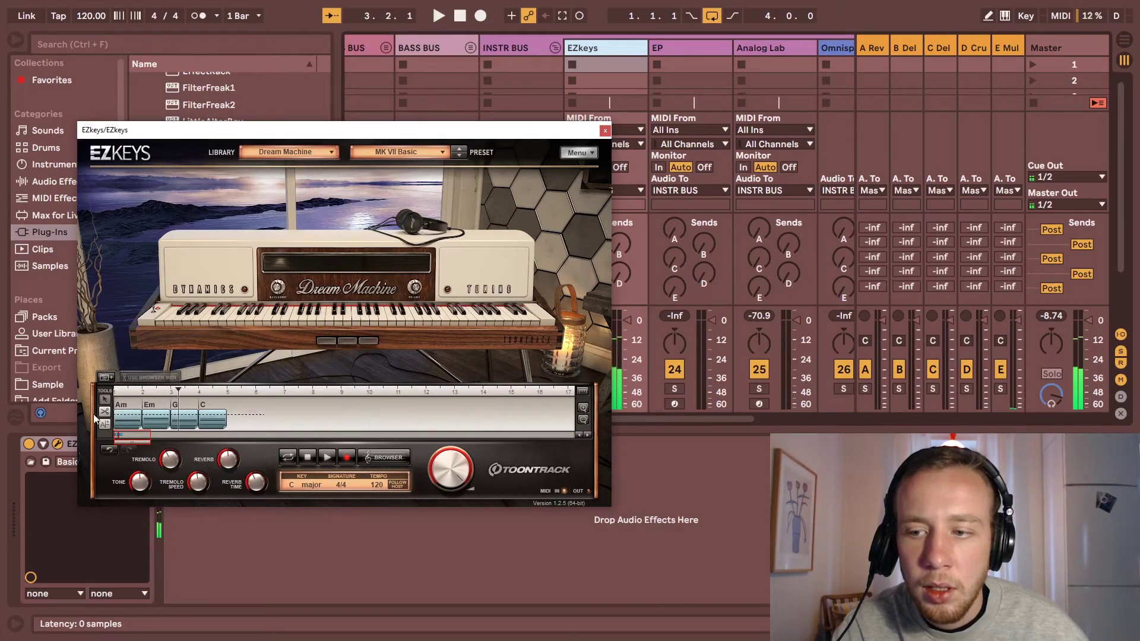
Apply Variation 03 from Ballads, Swing 4/4, Jazz/Soul 68 BPM, Verse to the chord blocks, play it, and set EZkeys' volume to 4.8 dB
left_click(157, 379)
left_click(244, 255)
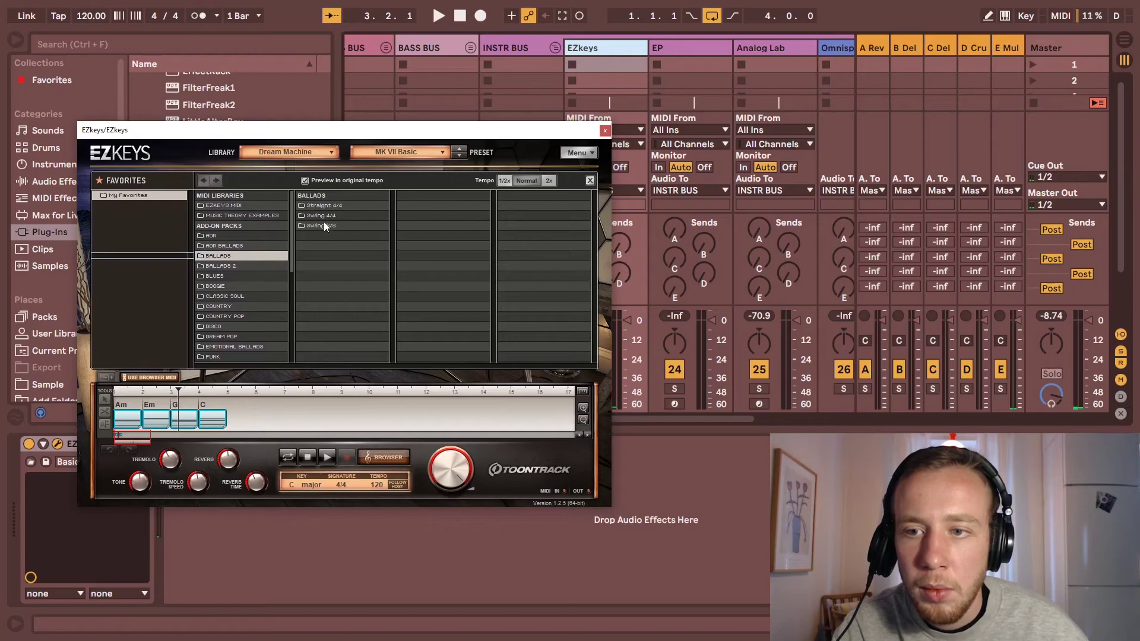
left_click(320, 215)
left_click(415, 216)
left_click(541, 215)
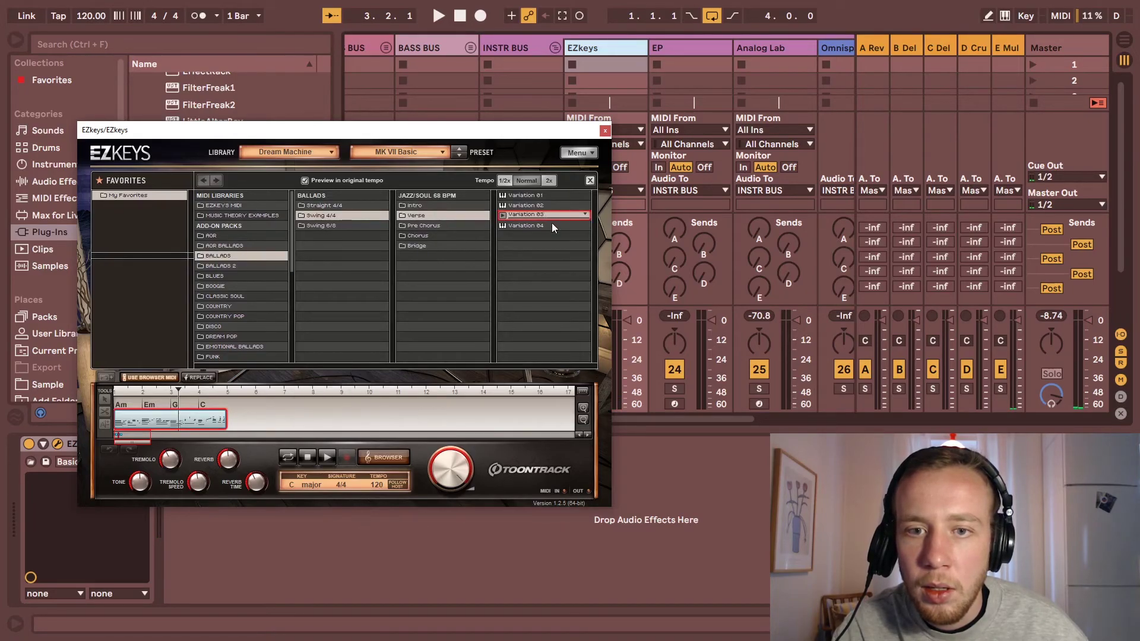
key("space")
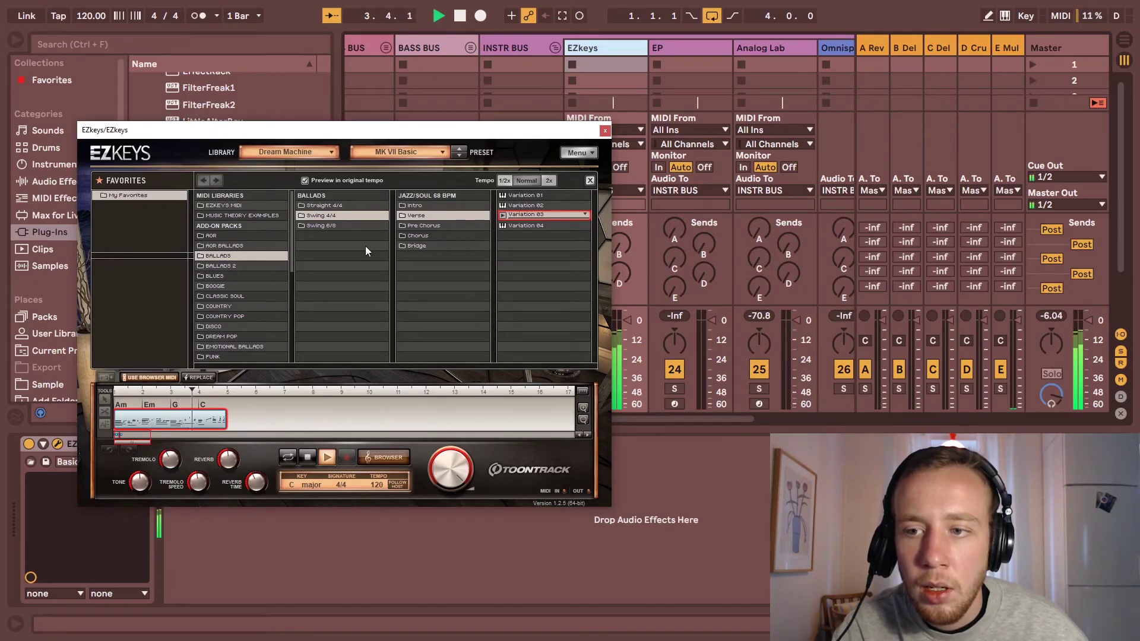
left_click_drag(446, 474, 437, 512)
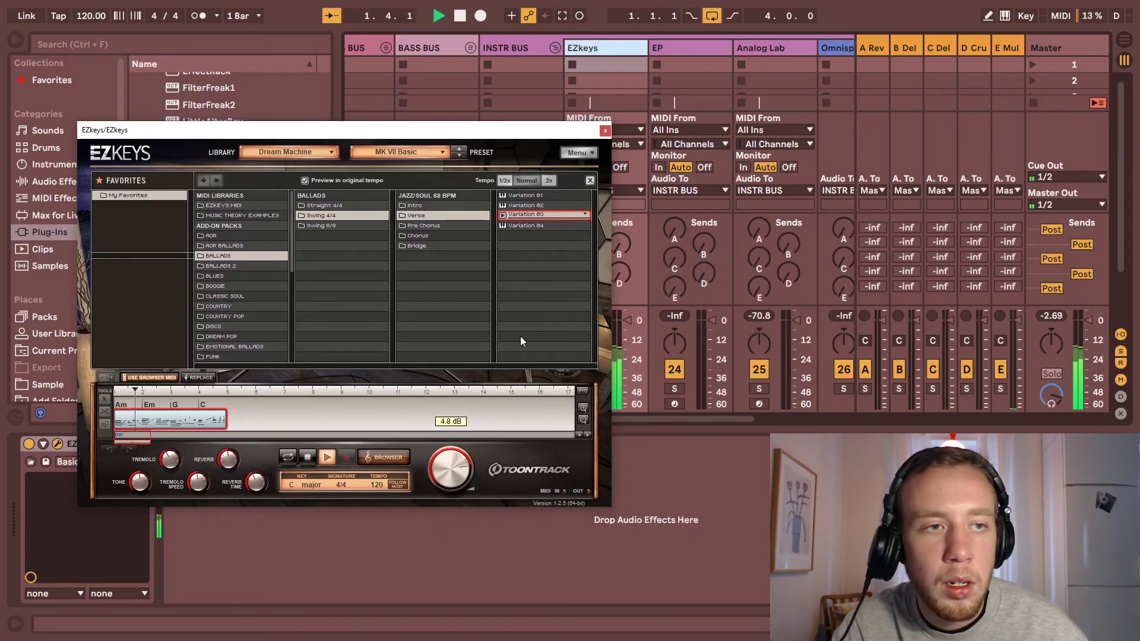
left_click(605, 130)
Raise the EZkeys track's send E fully and audition the Multi return while sweeping FX Selector up to 127
left_click_drag(590, 287, 590, 254)
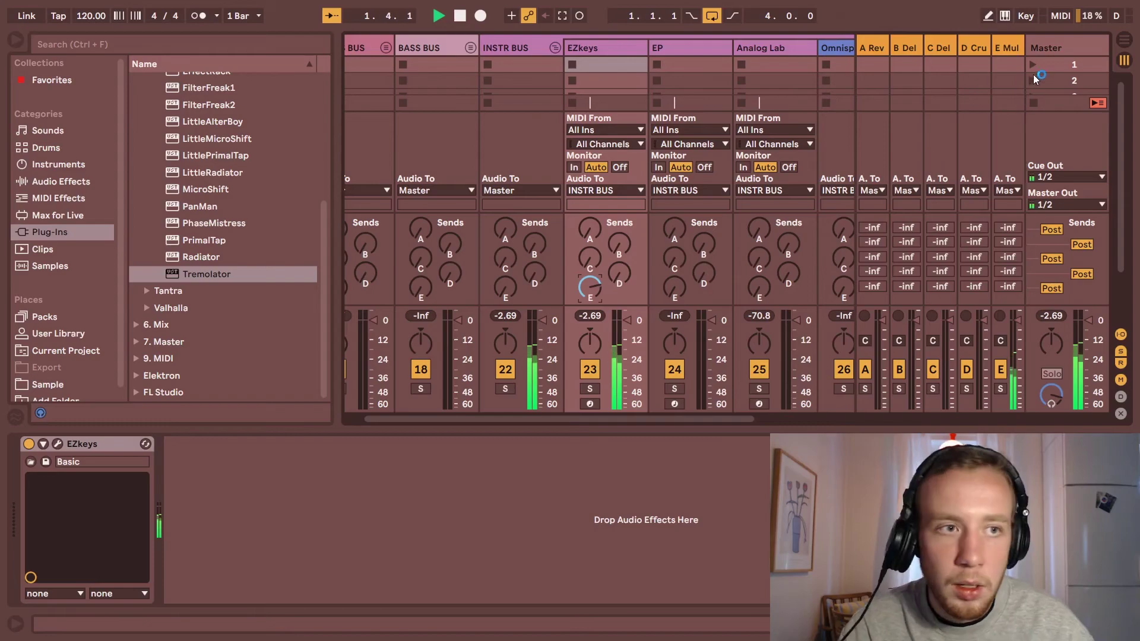
left_click(1016, 48)
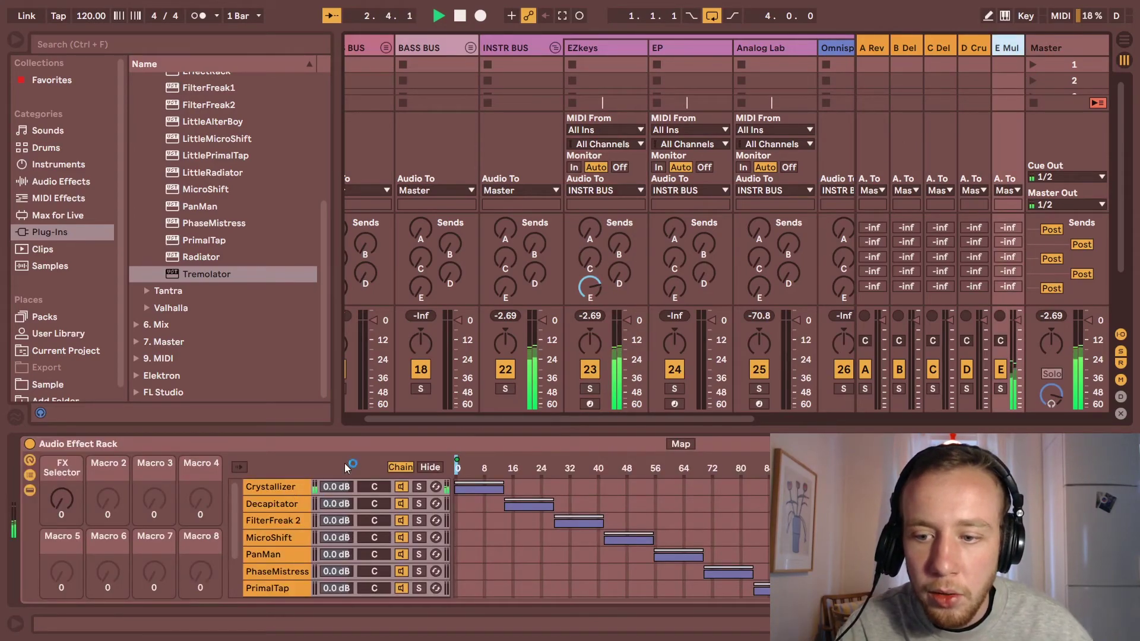
left_click(590, 286)
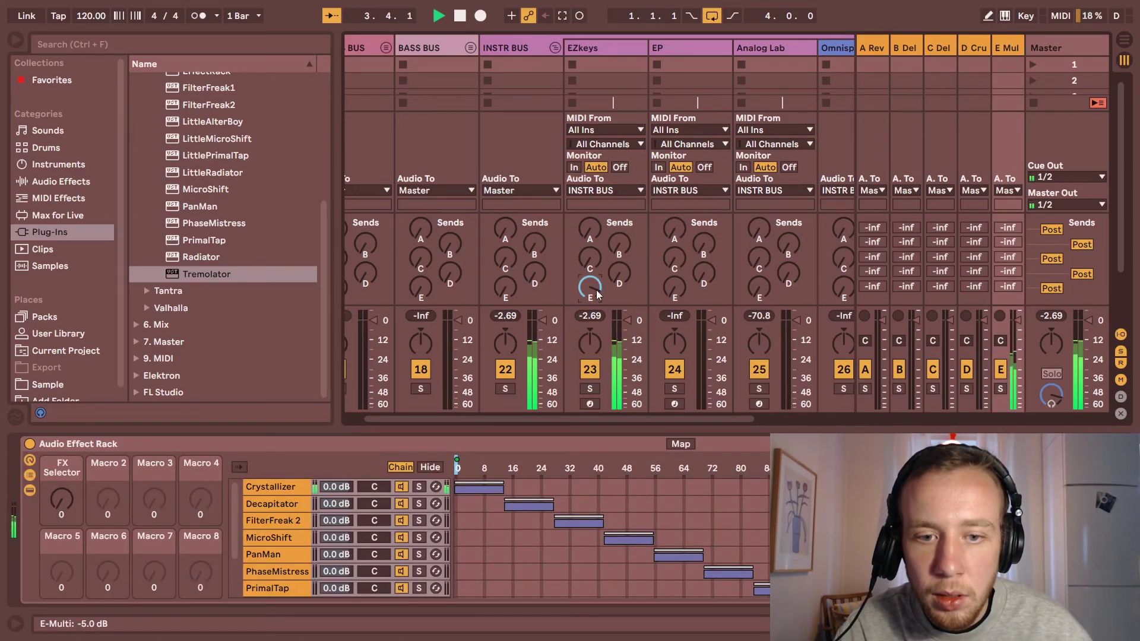
left_click_drag(590, 286, 589, 320)
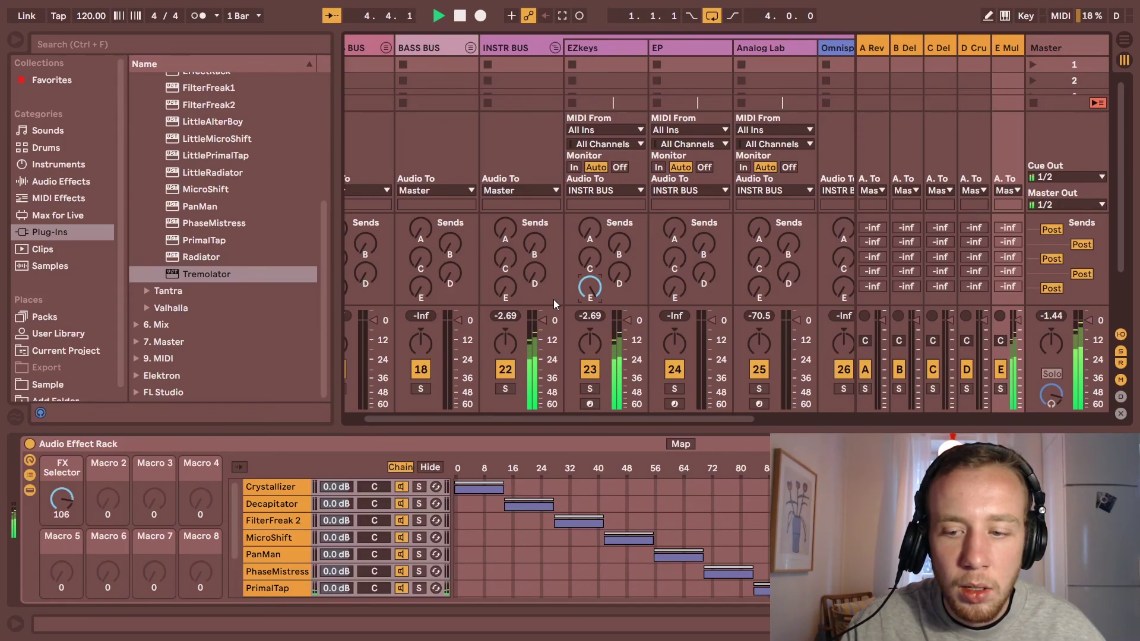
key("space")
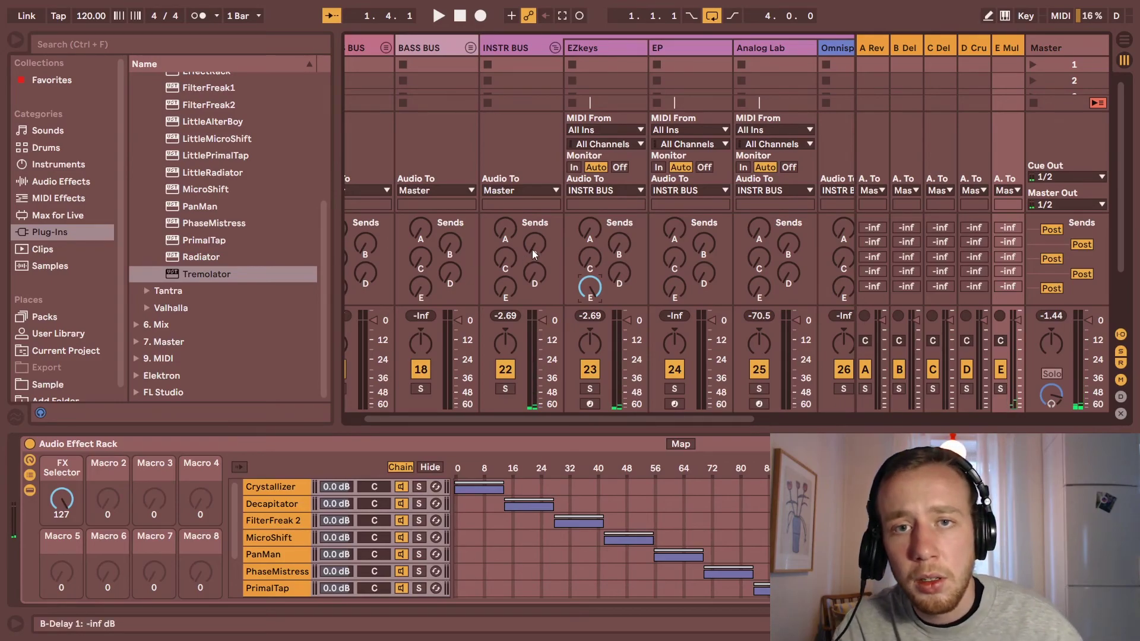
Step through the rack's chains from Decapitator to PanMan, and fold the INSTR BUS group
left_click(260, 509)
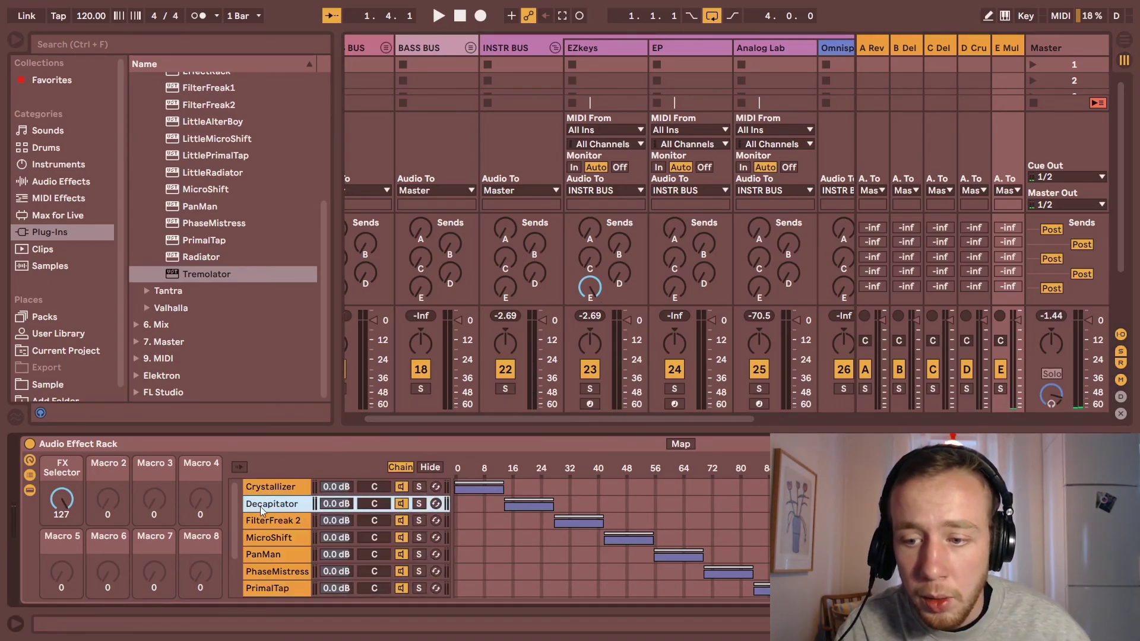
key("Down")
key("Down")
key("Down")
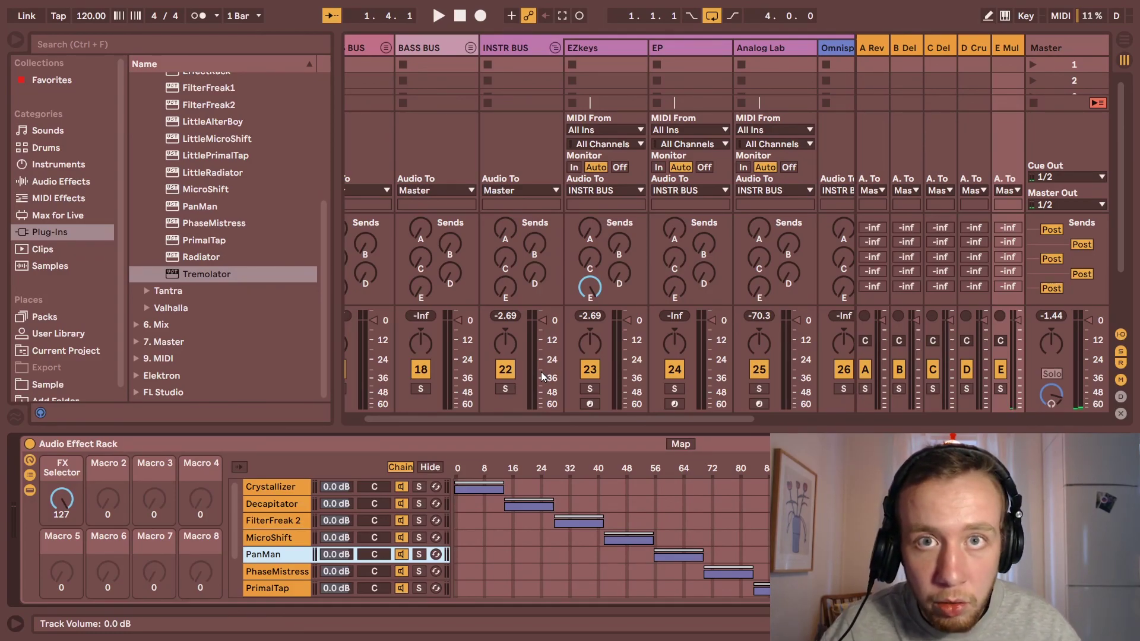
left_click(554, 48)
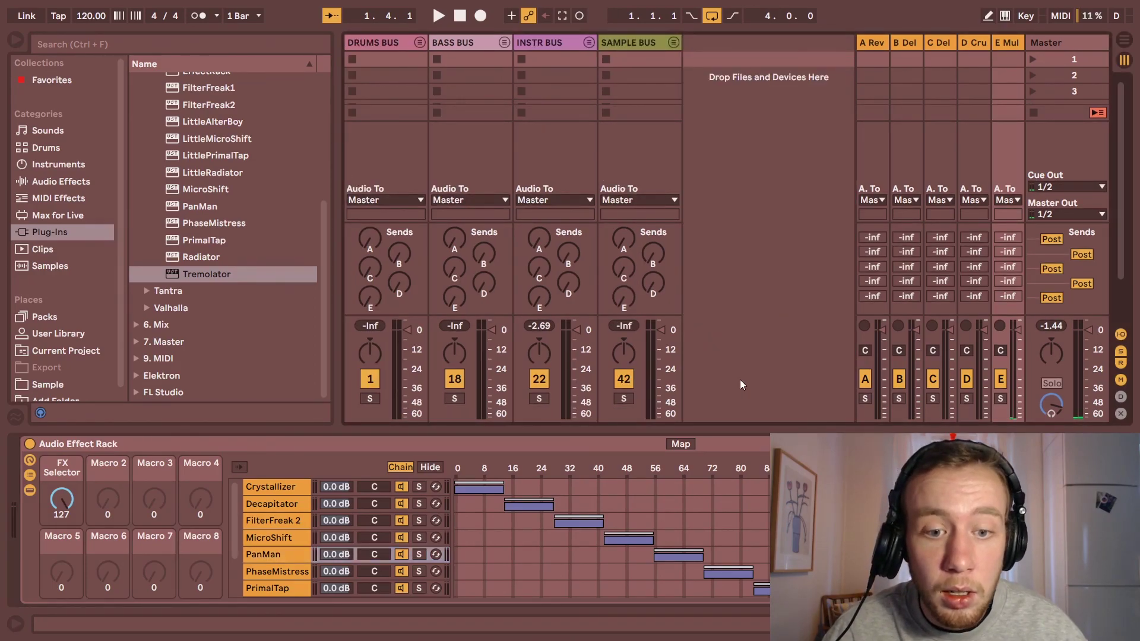